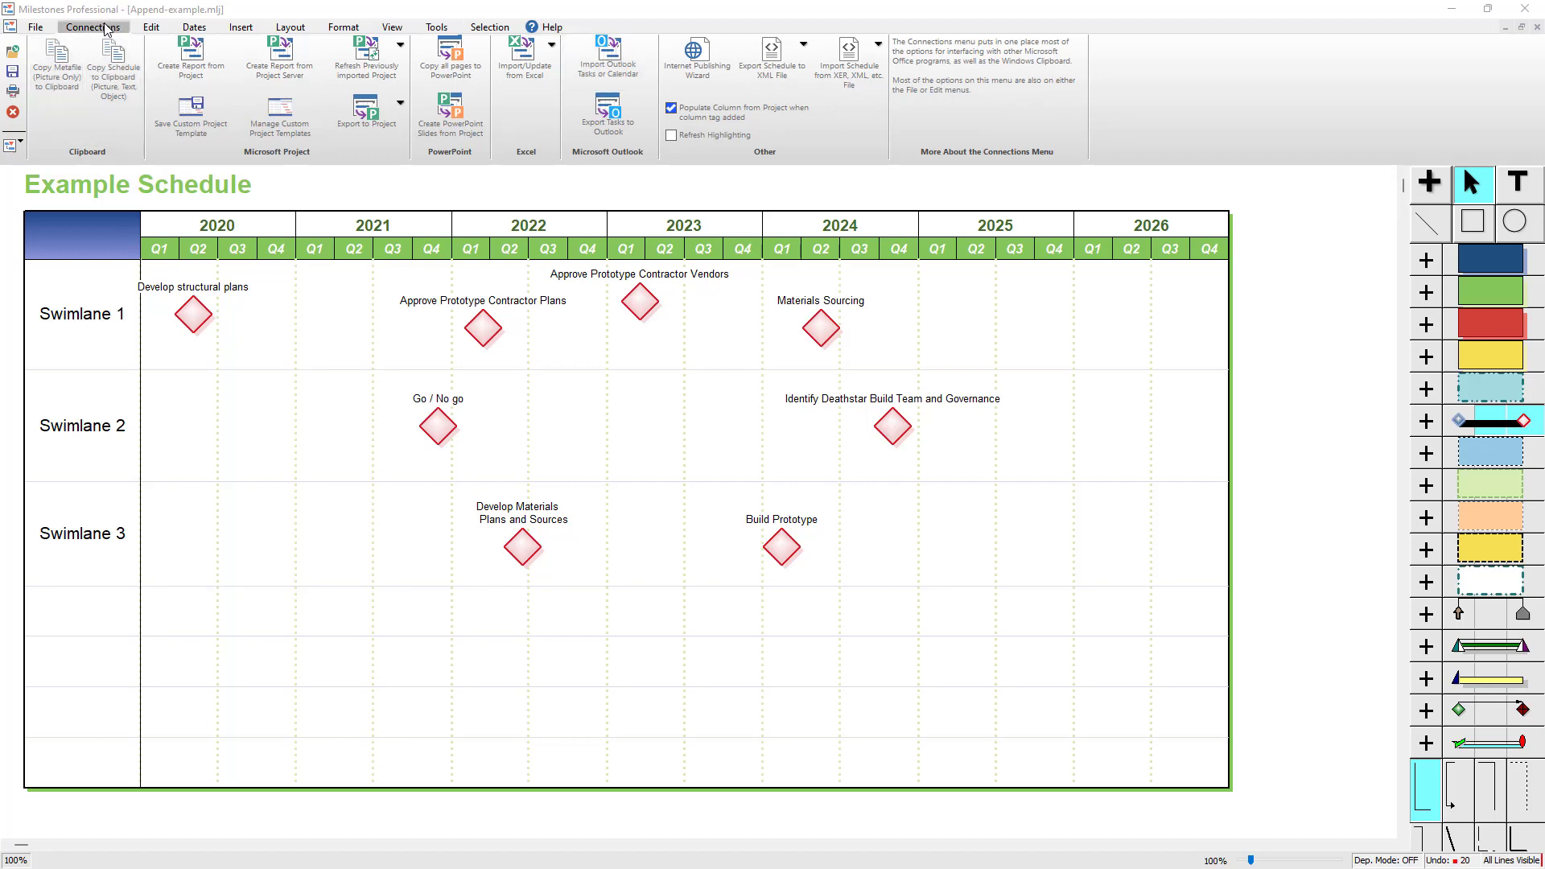
- Save the schedule, refresh from deathstar-example-updated3.mpp, and enable Append new tasks with its Customize options
click(396, 64)
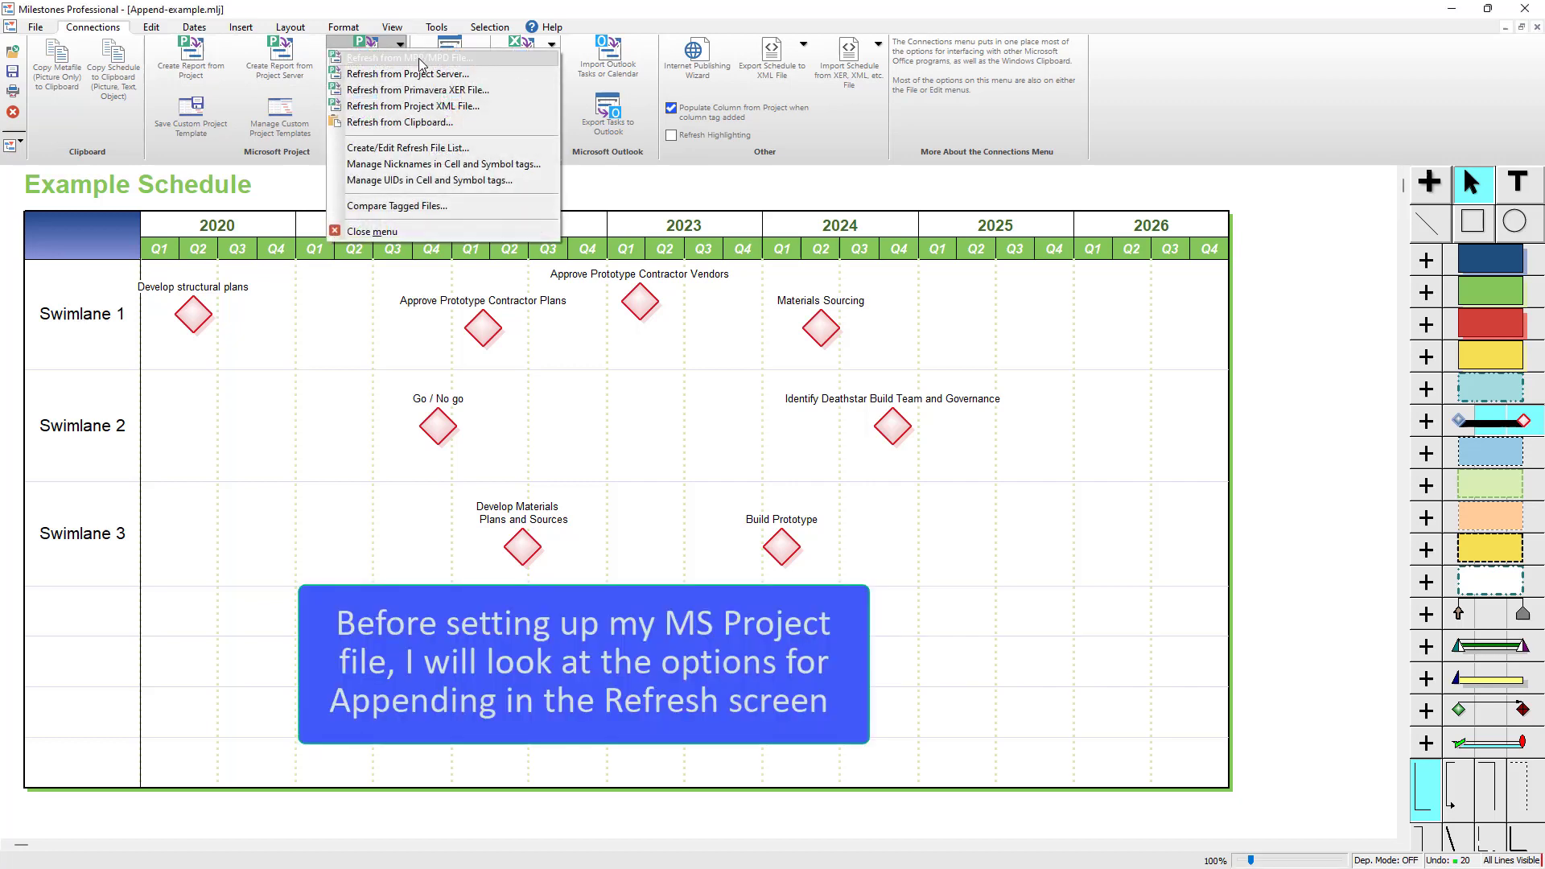
click(421, 63)
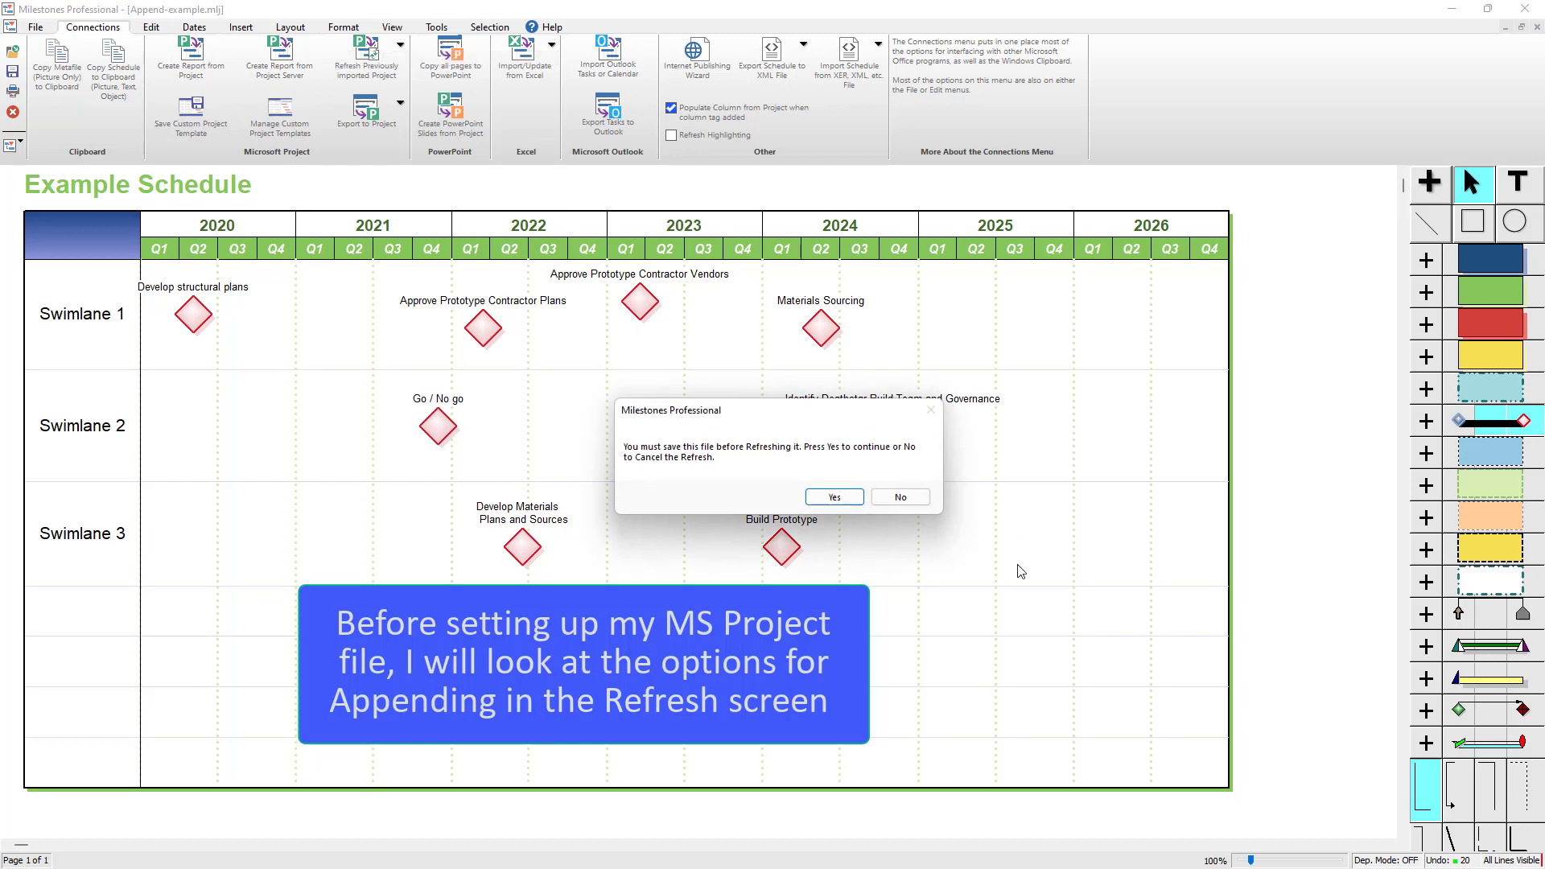
click(832, 499)
click(258, 192)
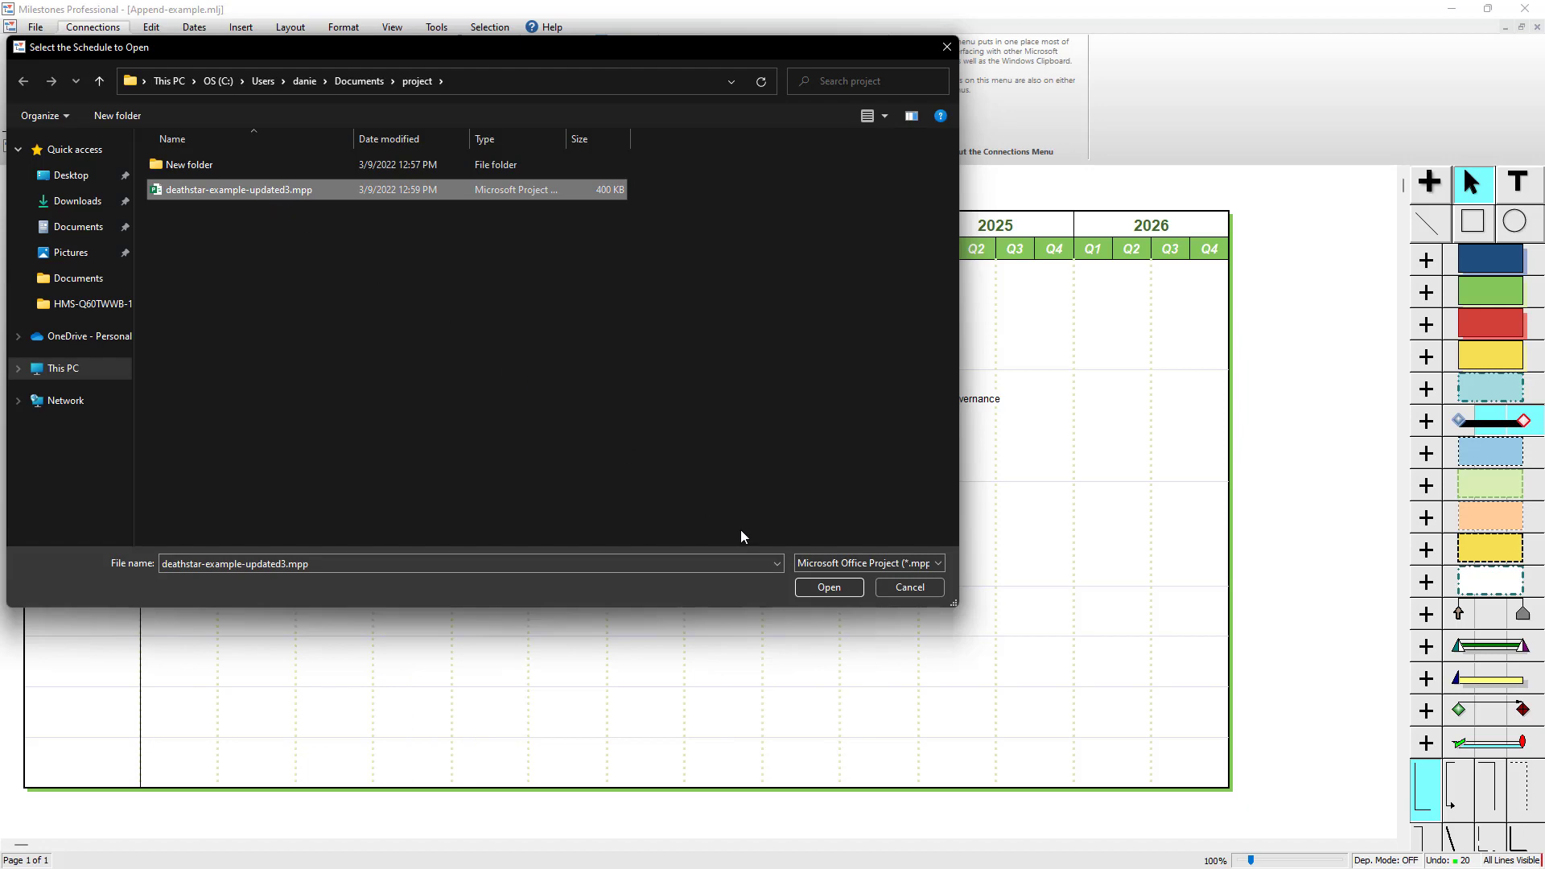
click(825, 590)
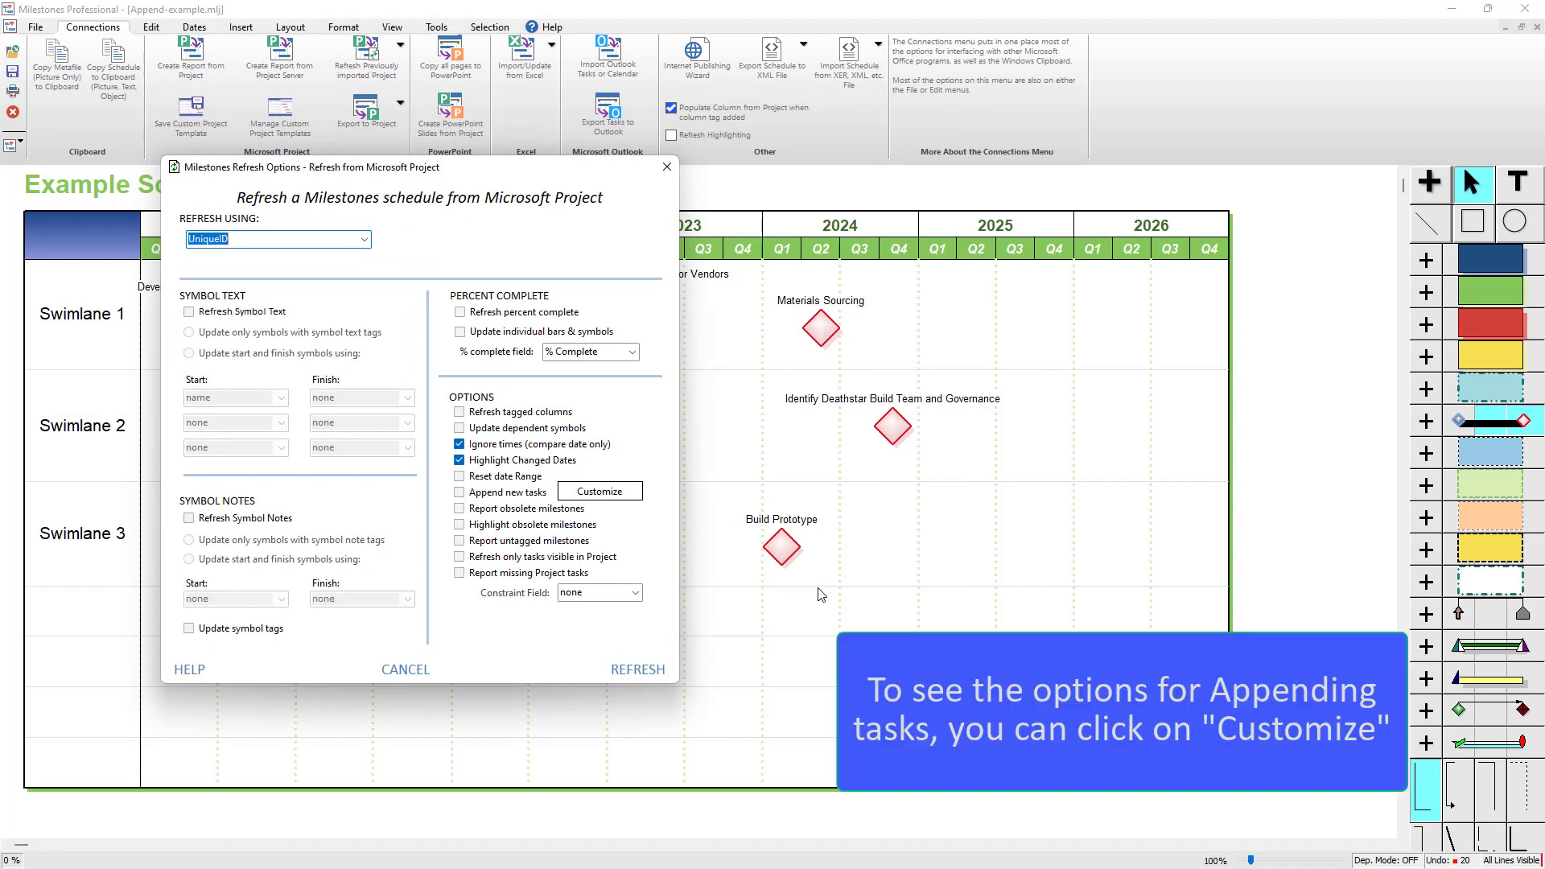
click(488, 497)
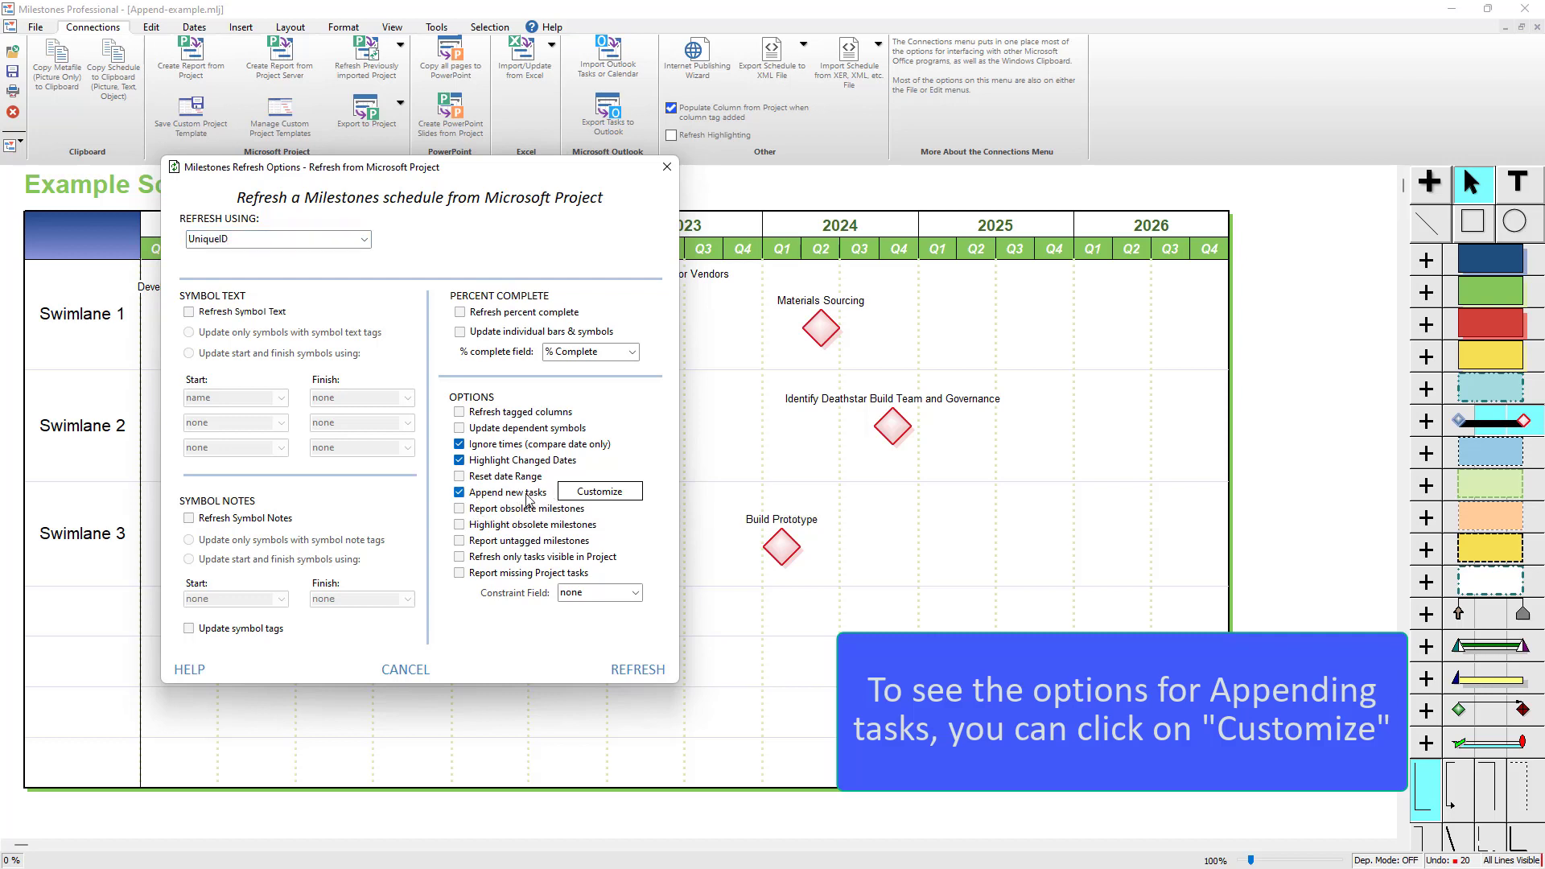
click(596, 493)
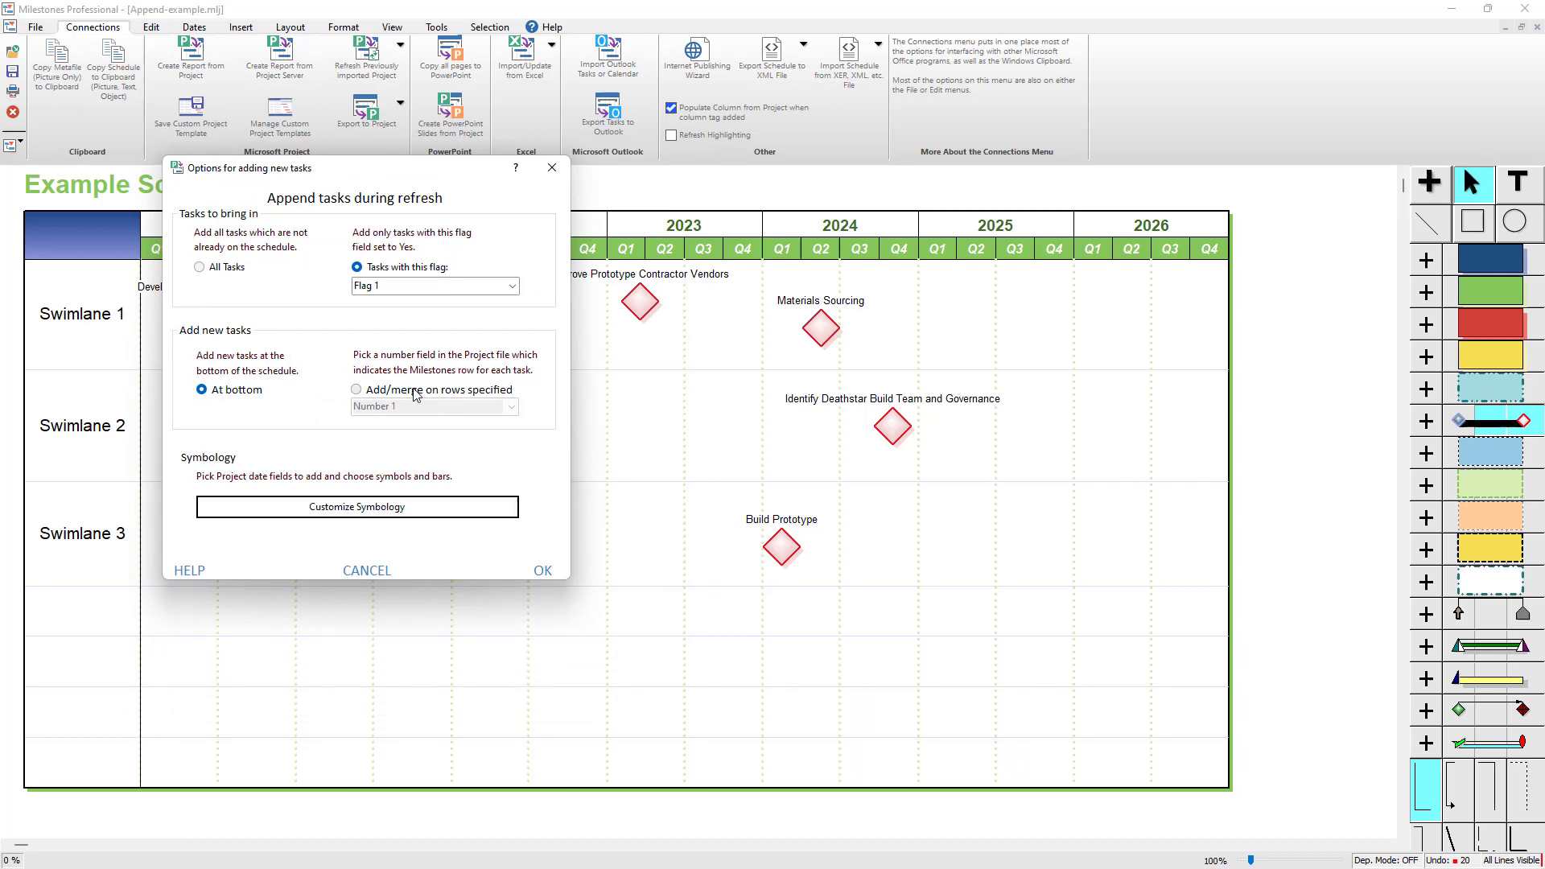
- Choose All Tasks for appending and place new tasks At bottom
click(225, 269)
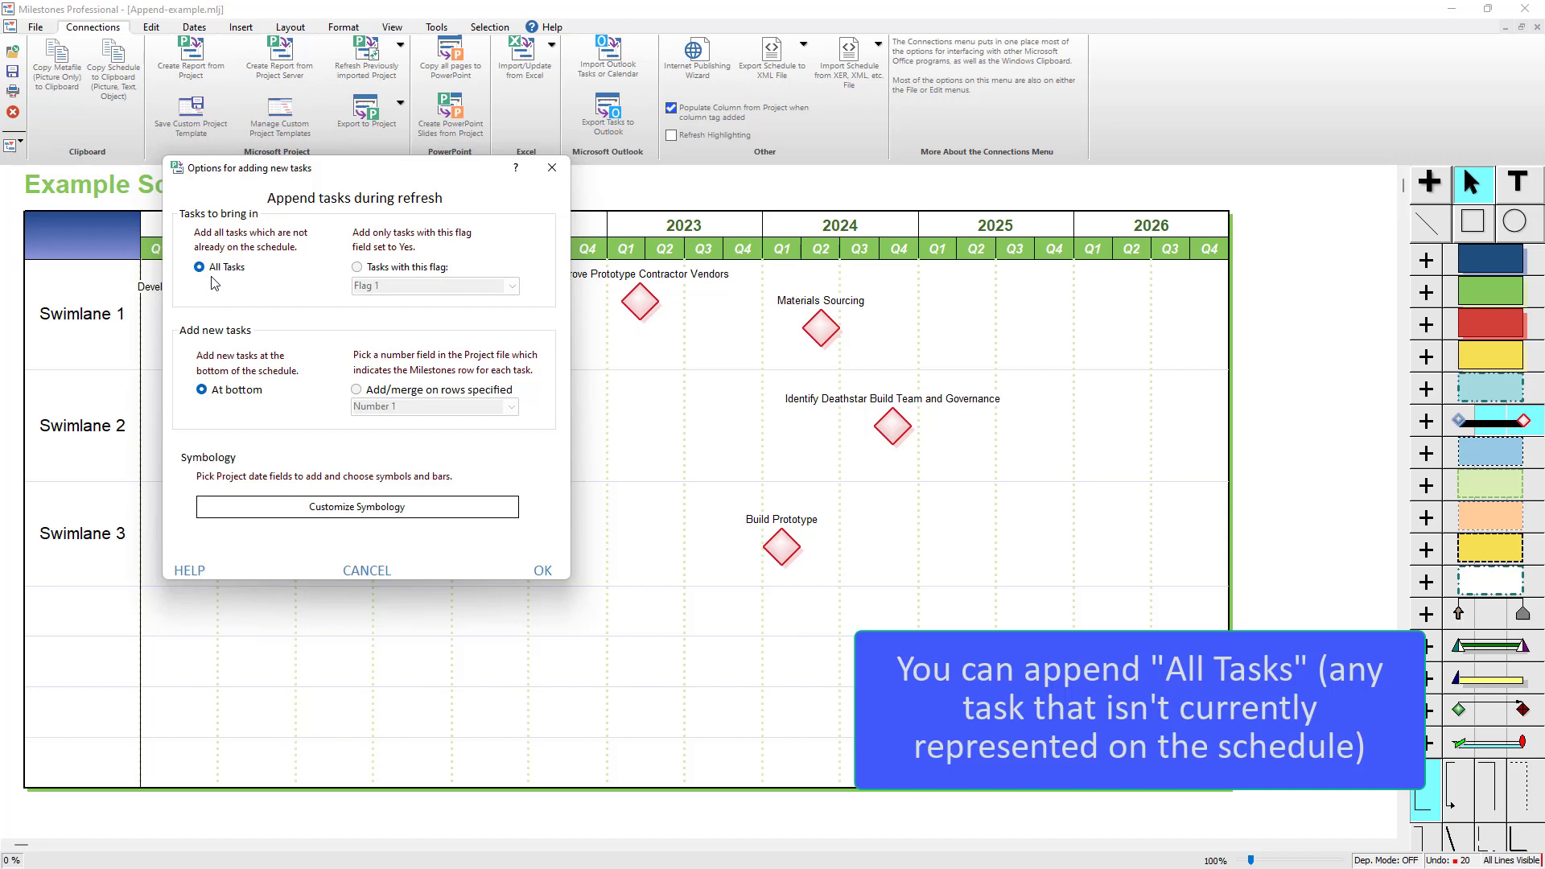
click(226, 275)
drag(455, 170, 1339, 184)
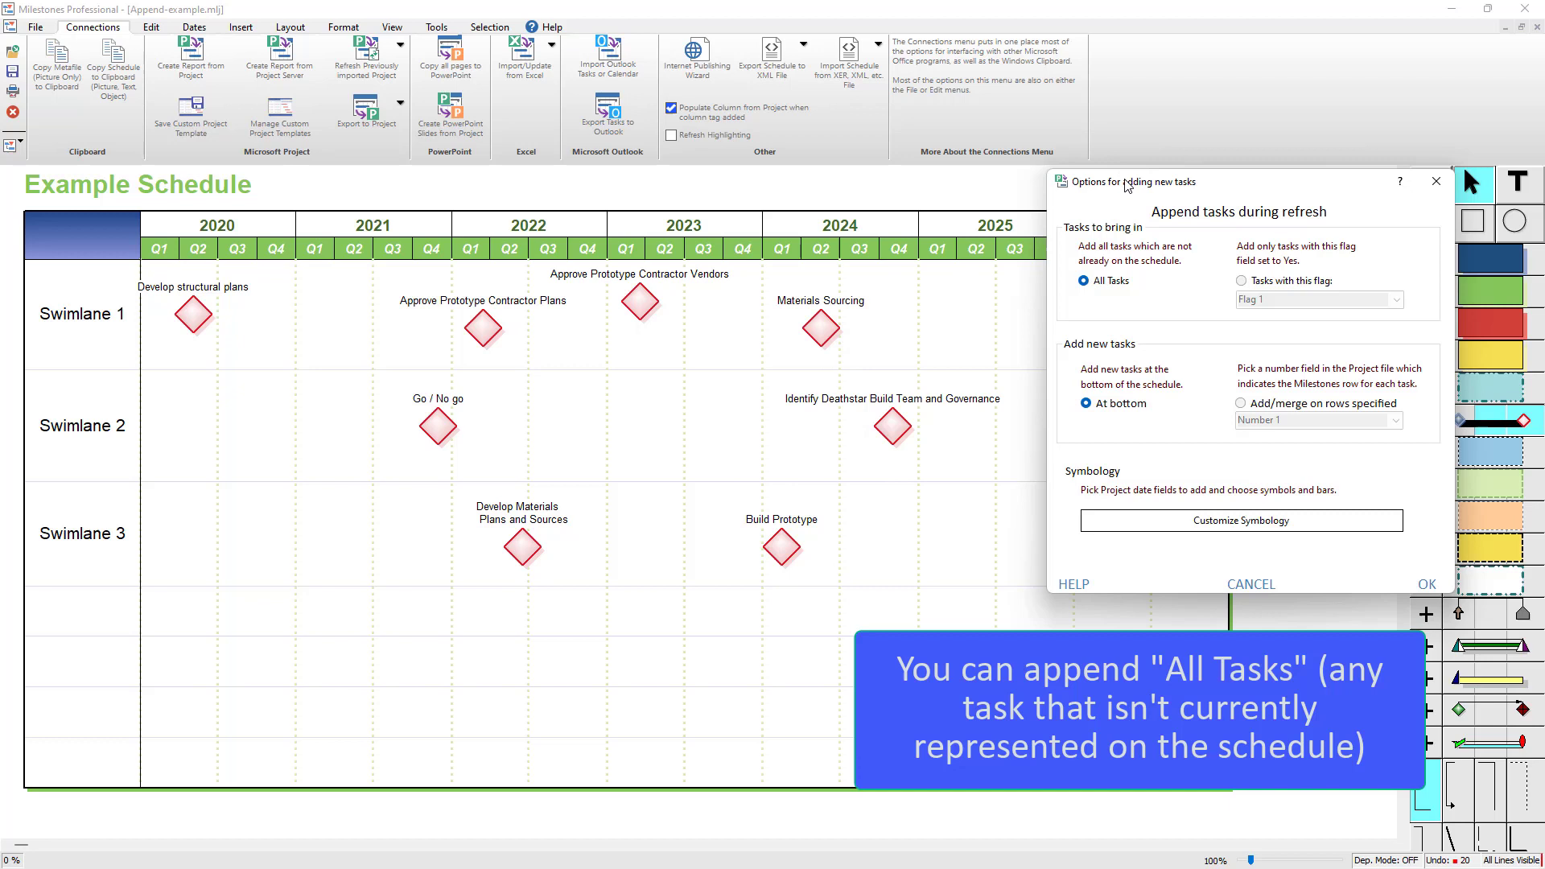
drag(1125, 181, 912, 191)
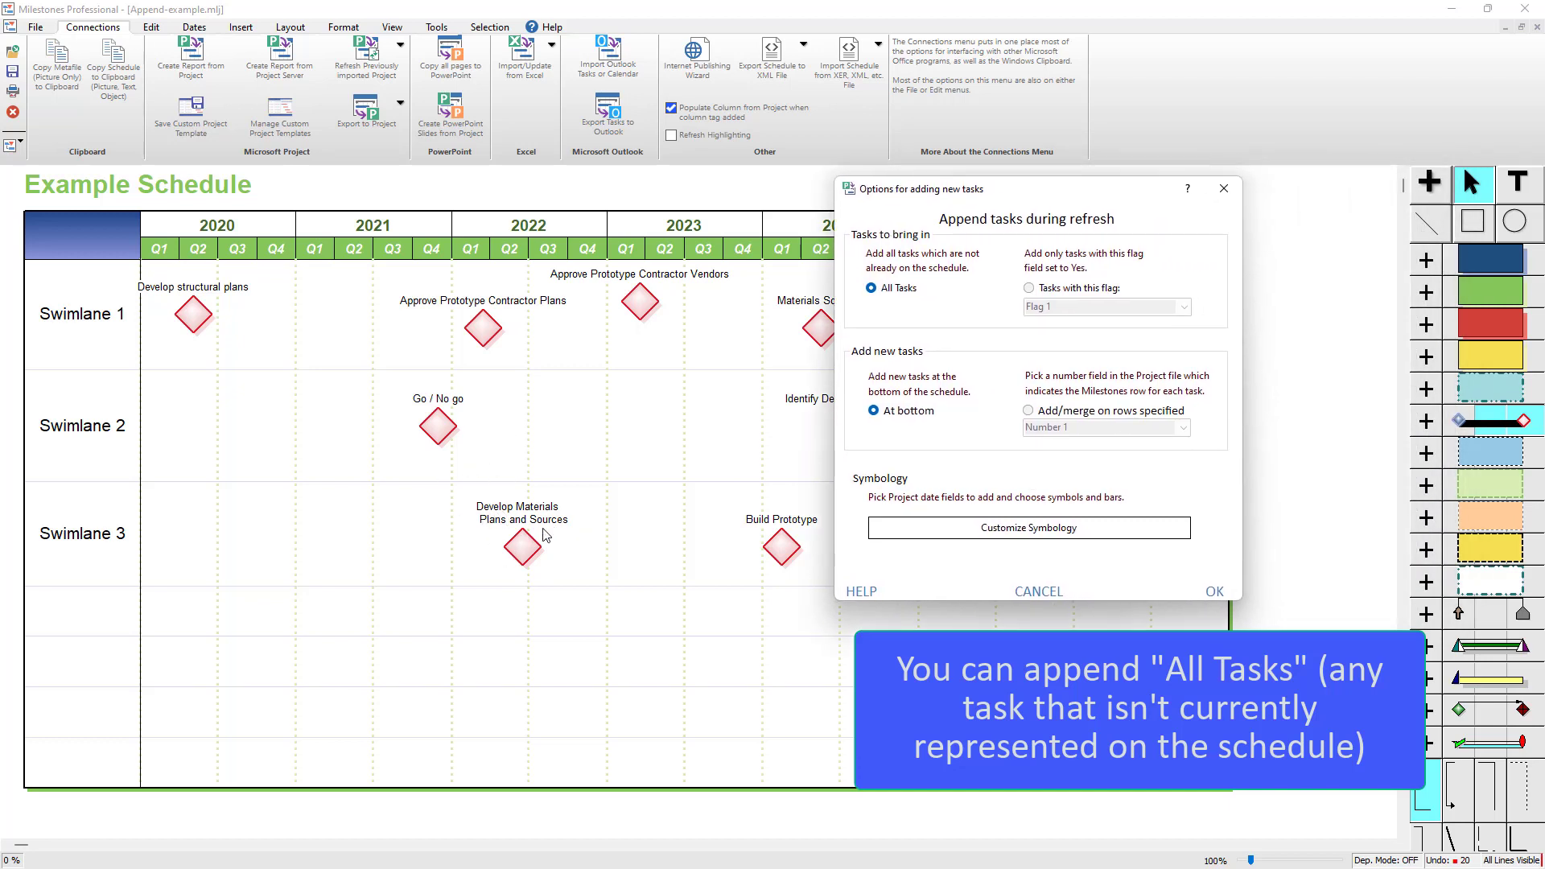
click(653, 156)
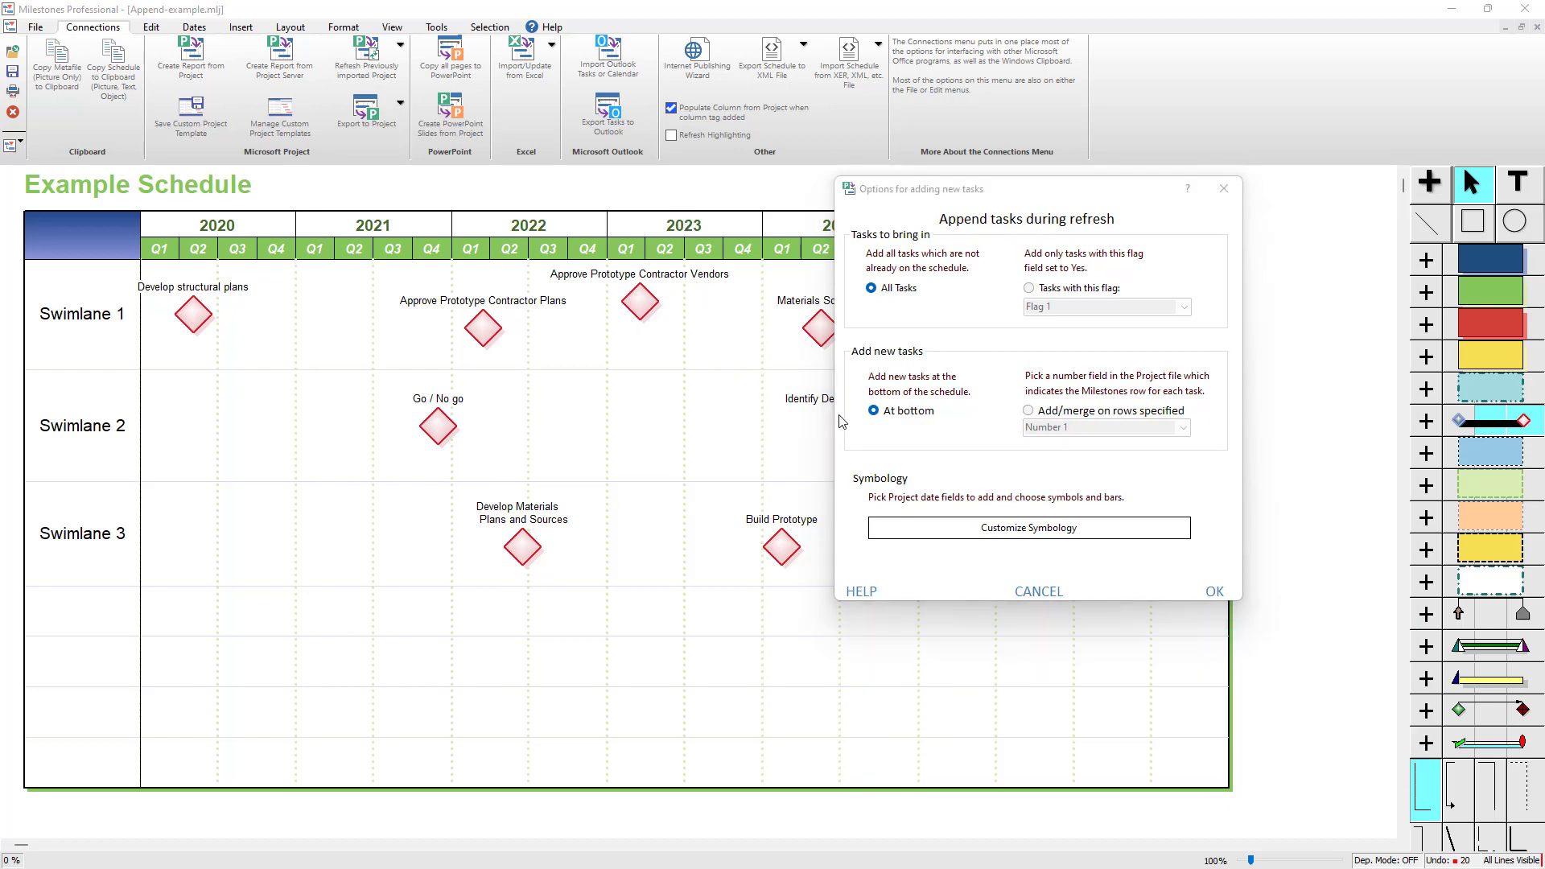
click(904, 415)
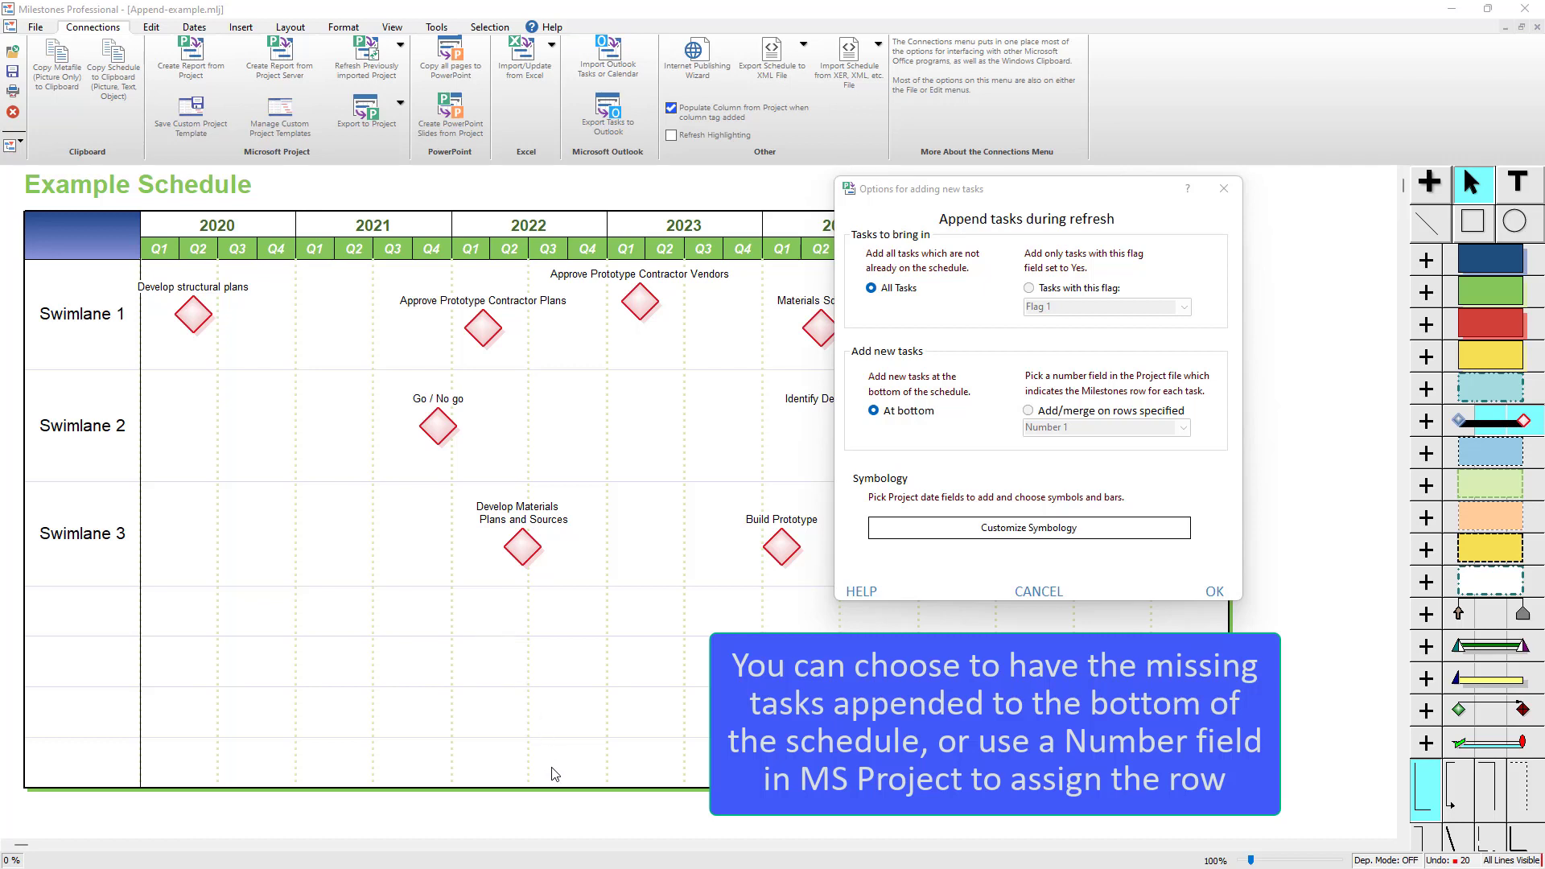
- Limit appending to Flag 1 tasks and add them on rows specified by Number 1
click(1028, 411)
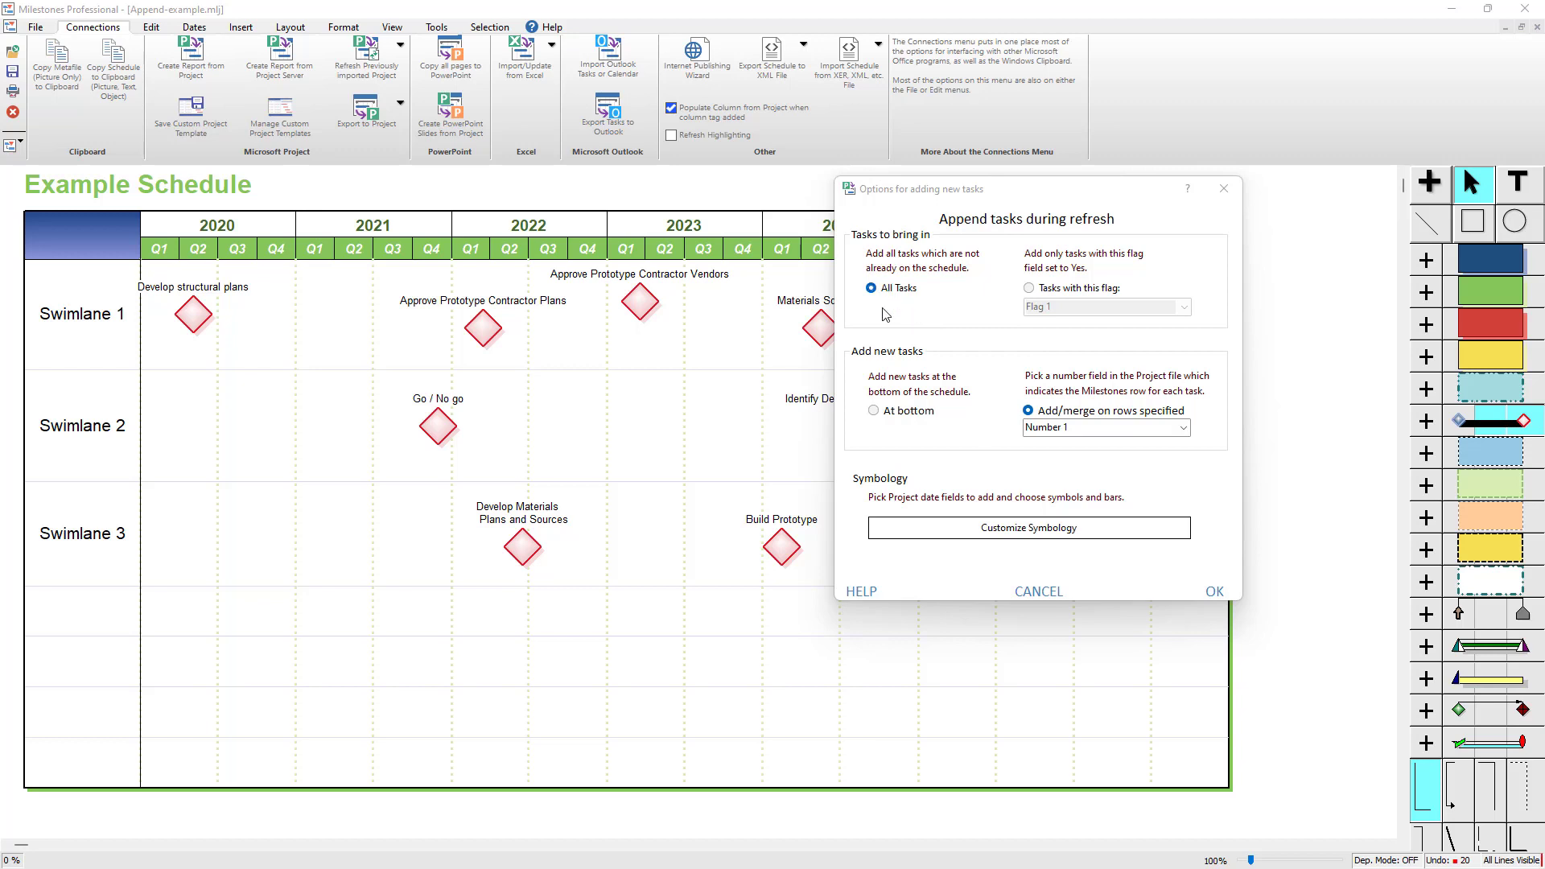
click(905, 300)
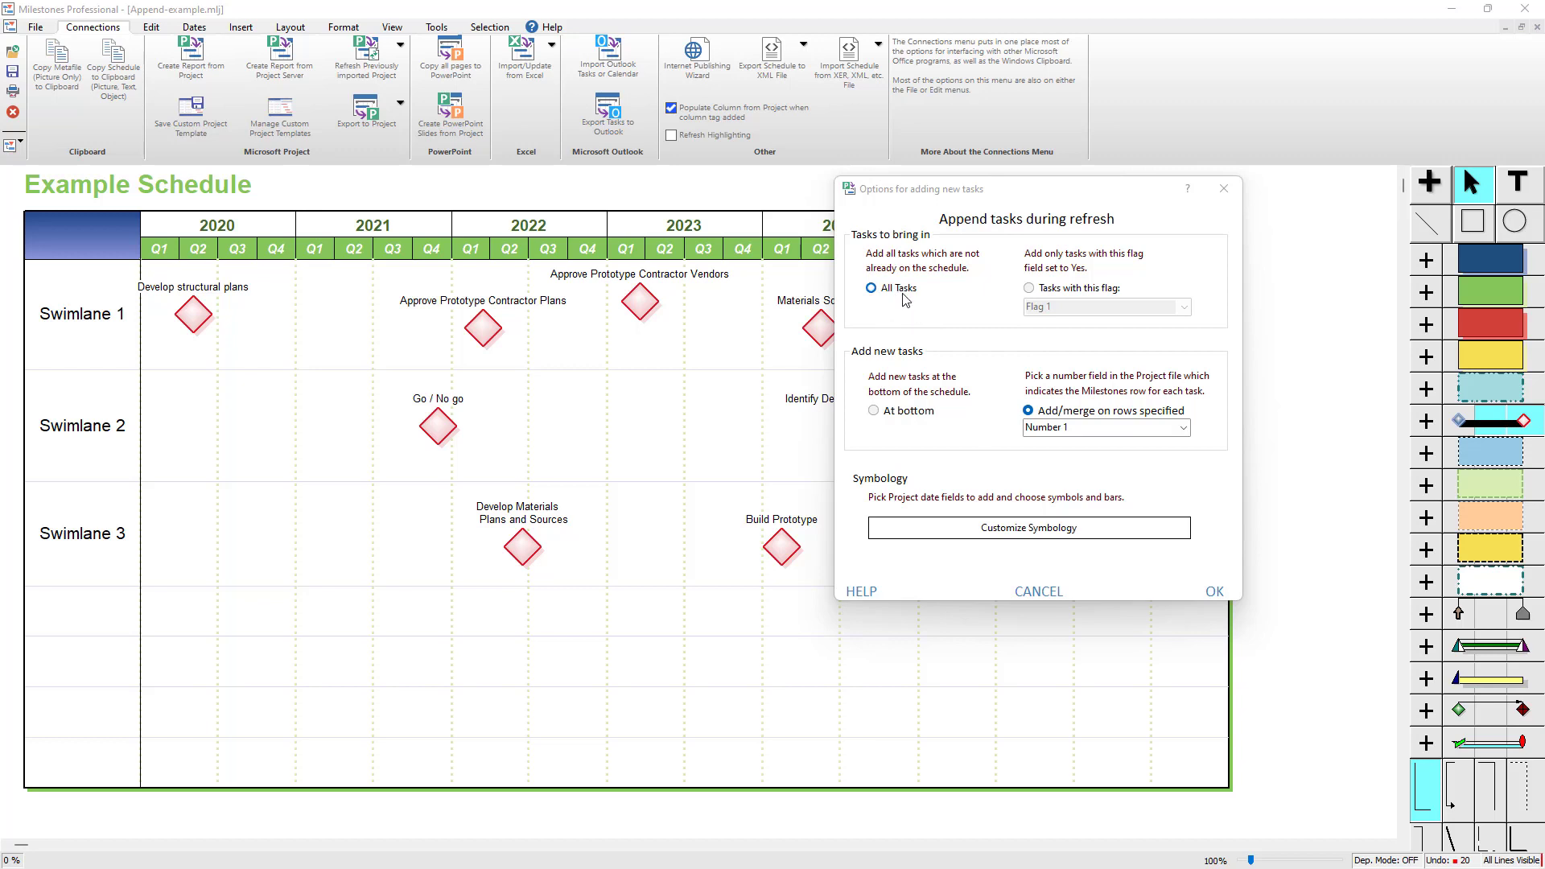
click(1050, 292)
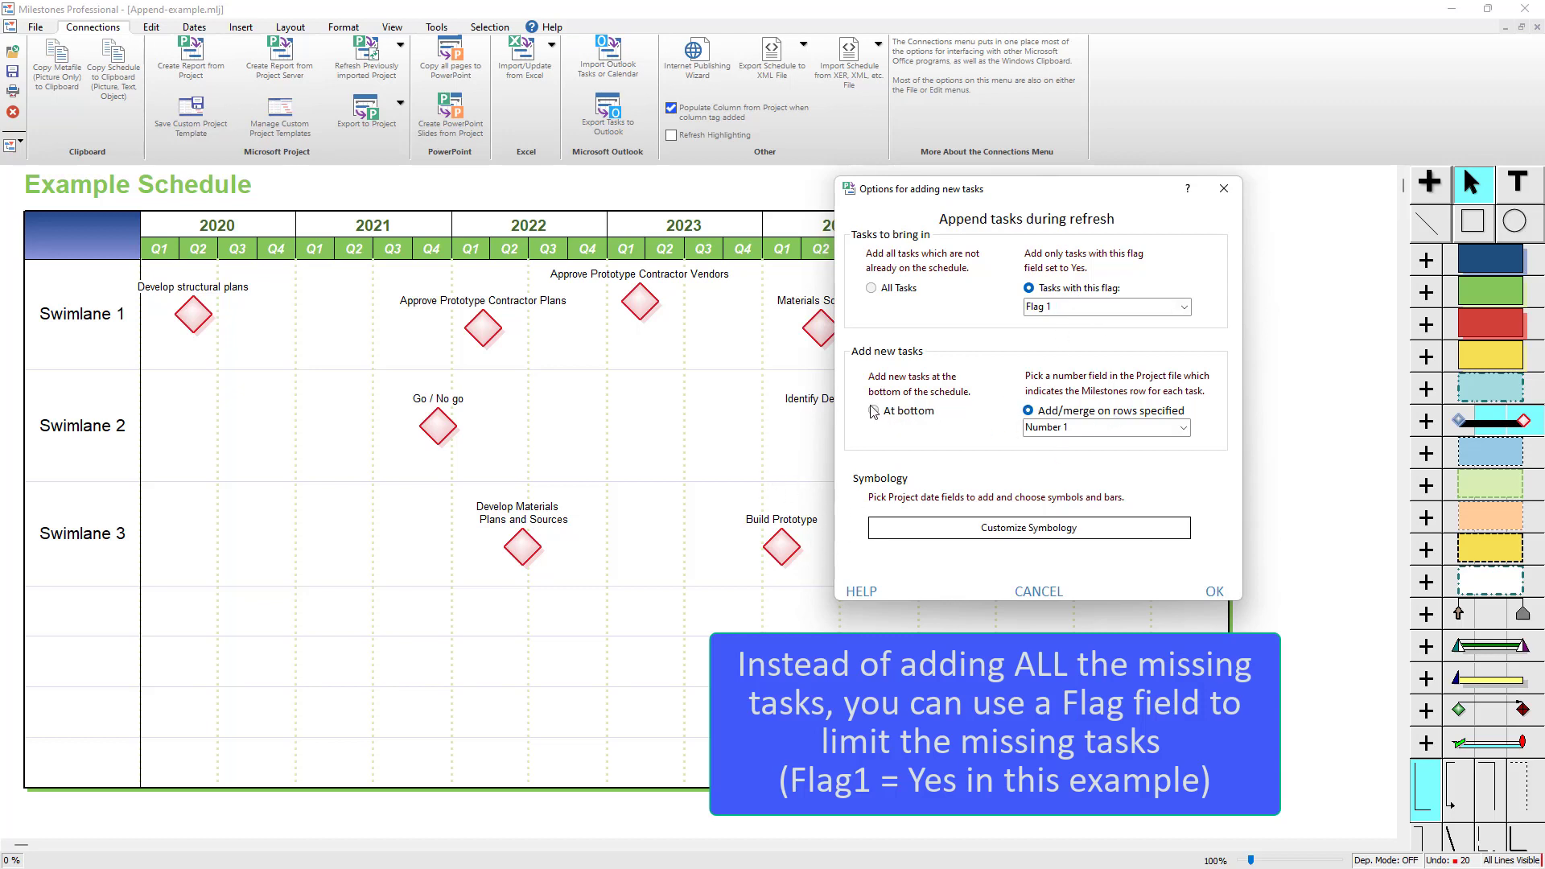
click(1108, 417)
- Cancel the symbology wizard, the append options and the Refresh Options dialog without changes
click(1037, 538)
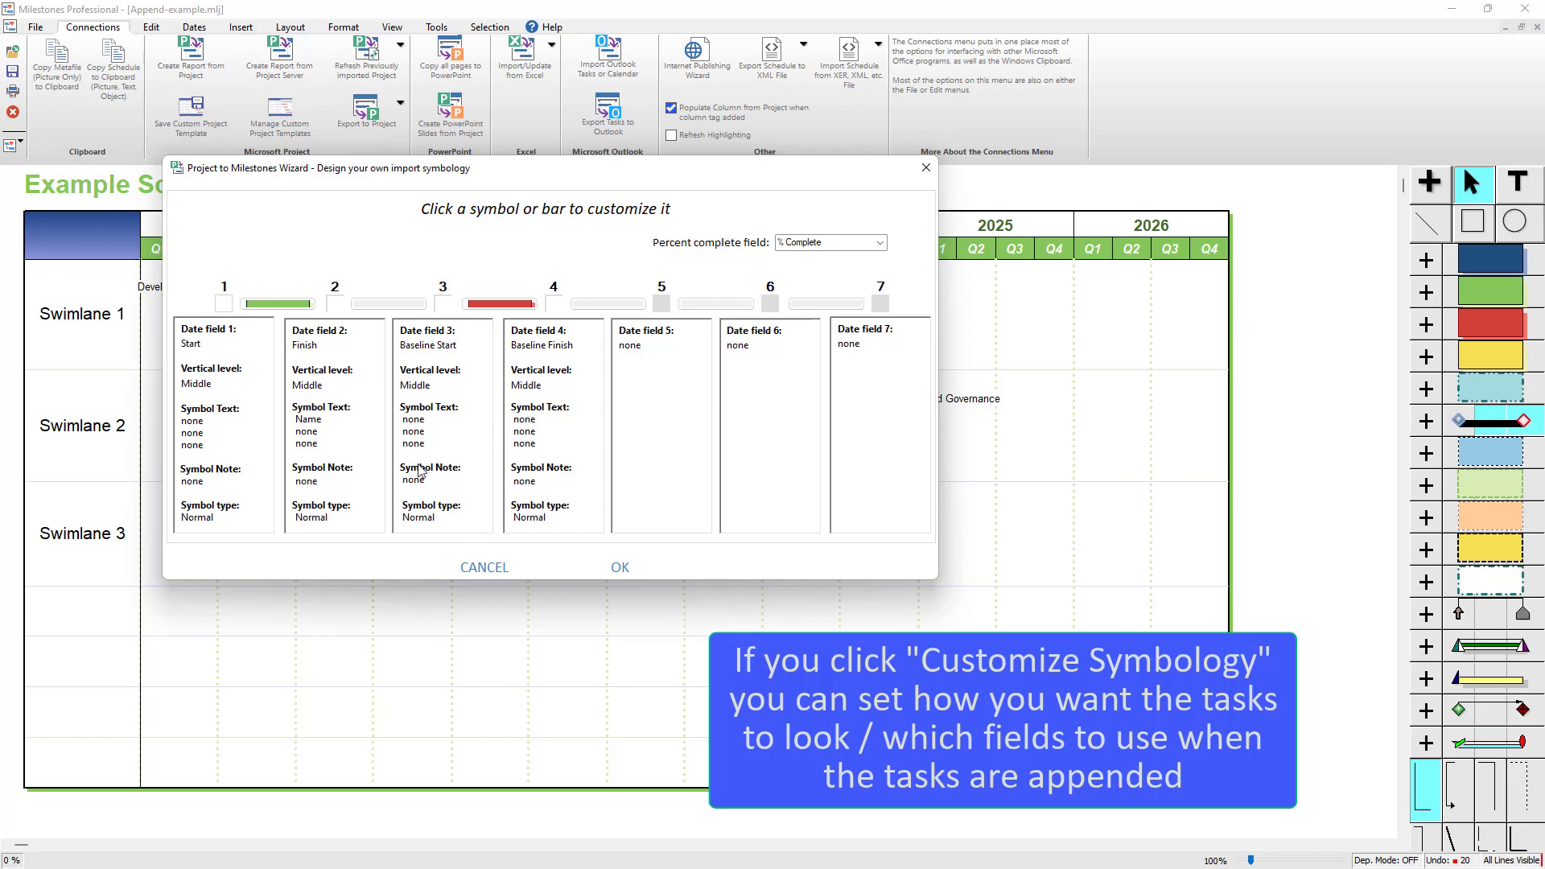
click(484, 568)
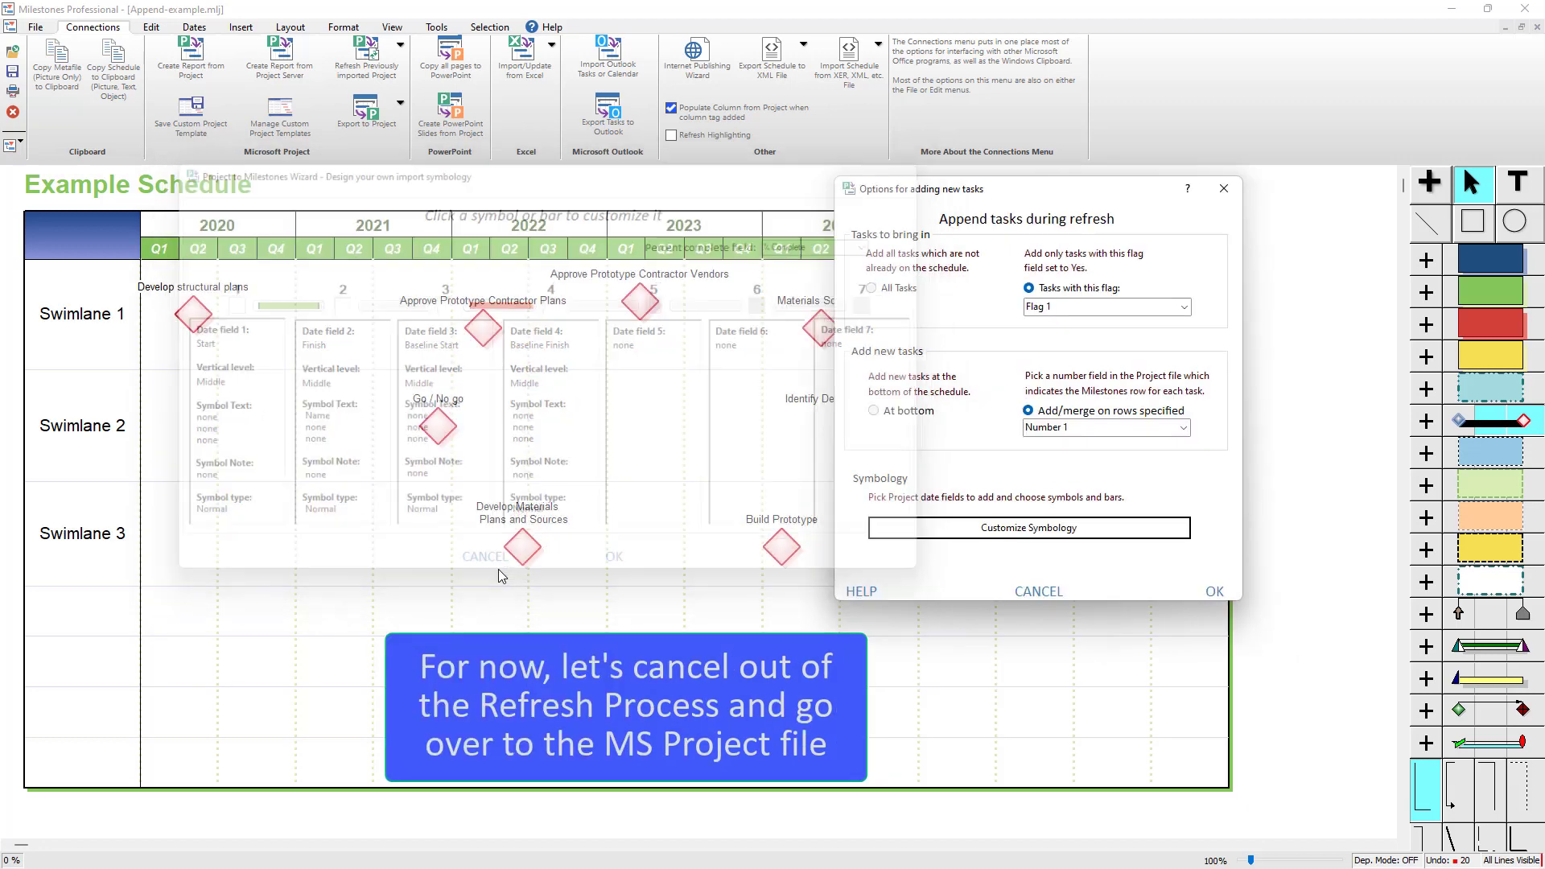
click(1040, 592)
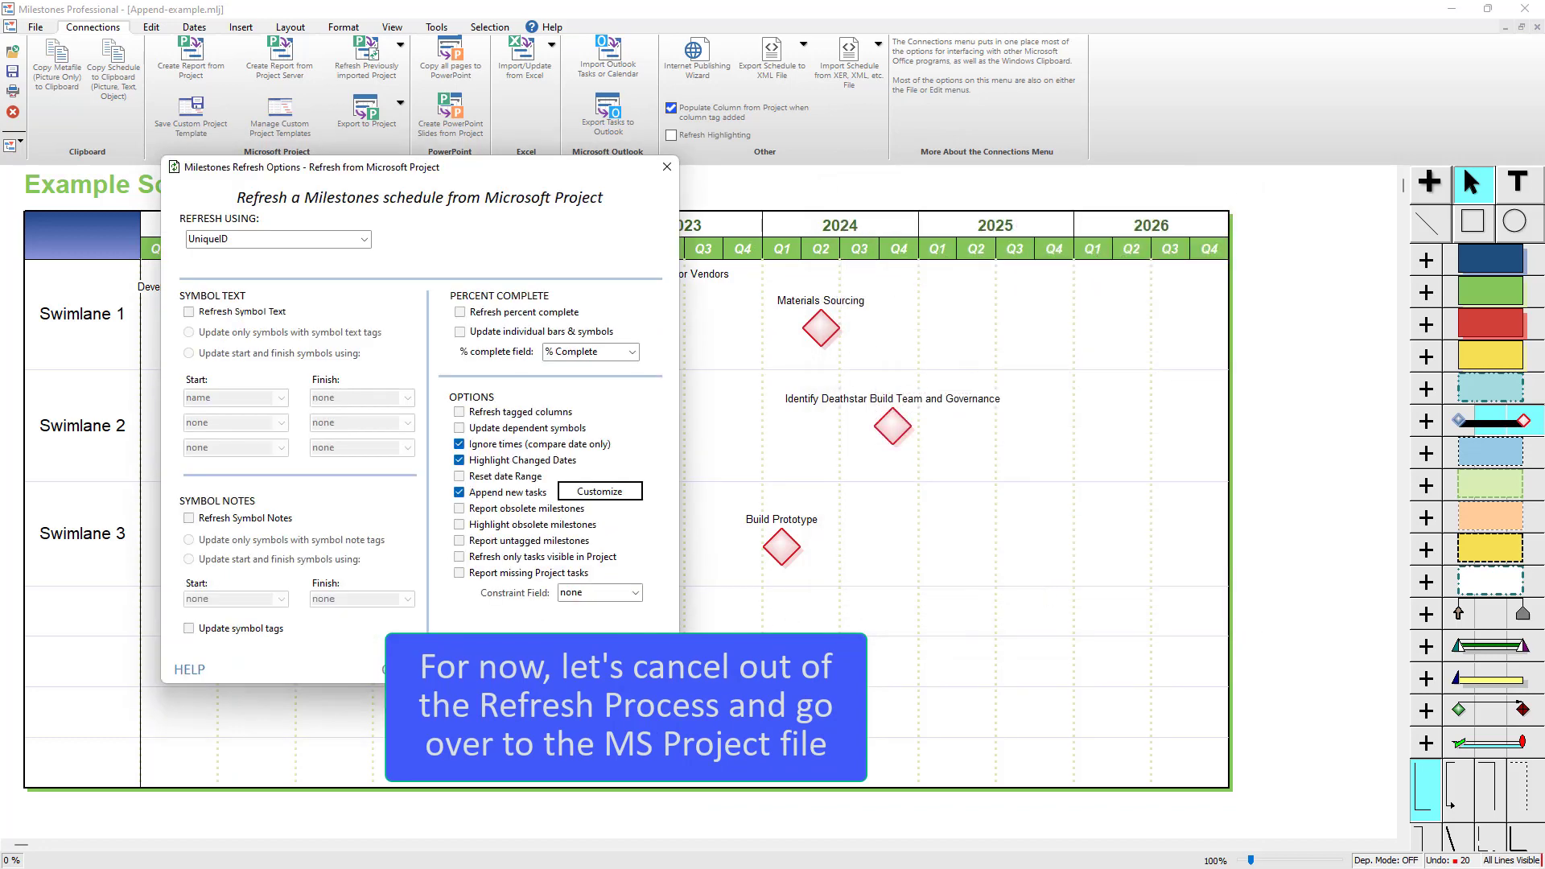
key(Escape)
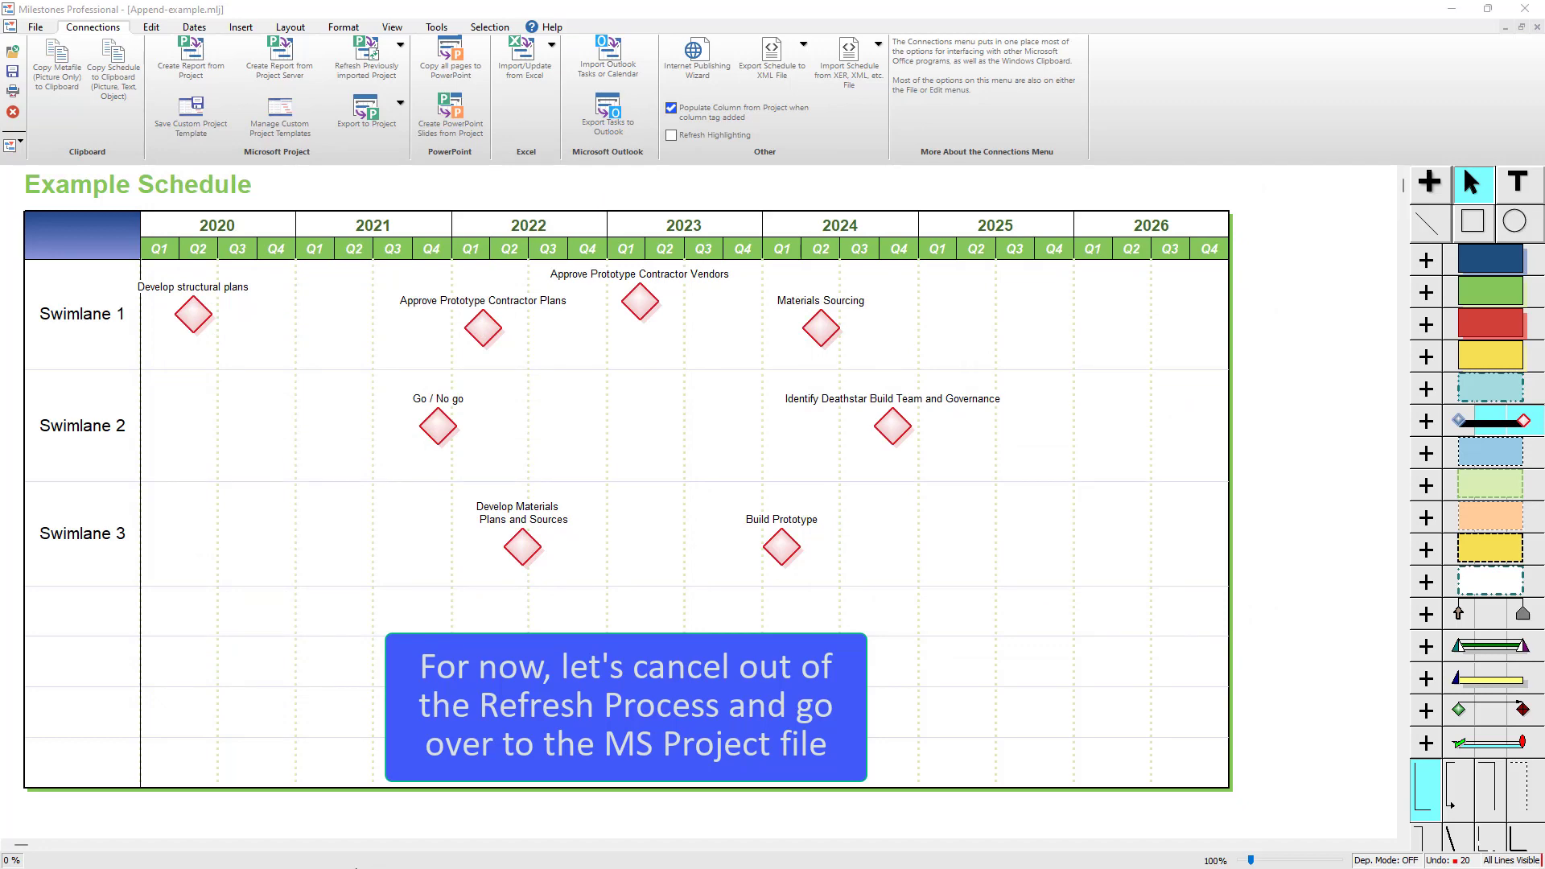
- In Project, set Design Internal Layout's Flag1 to Yes and Number1 to 2
click(372, 863)
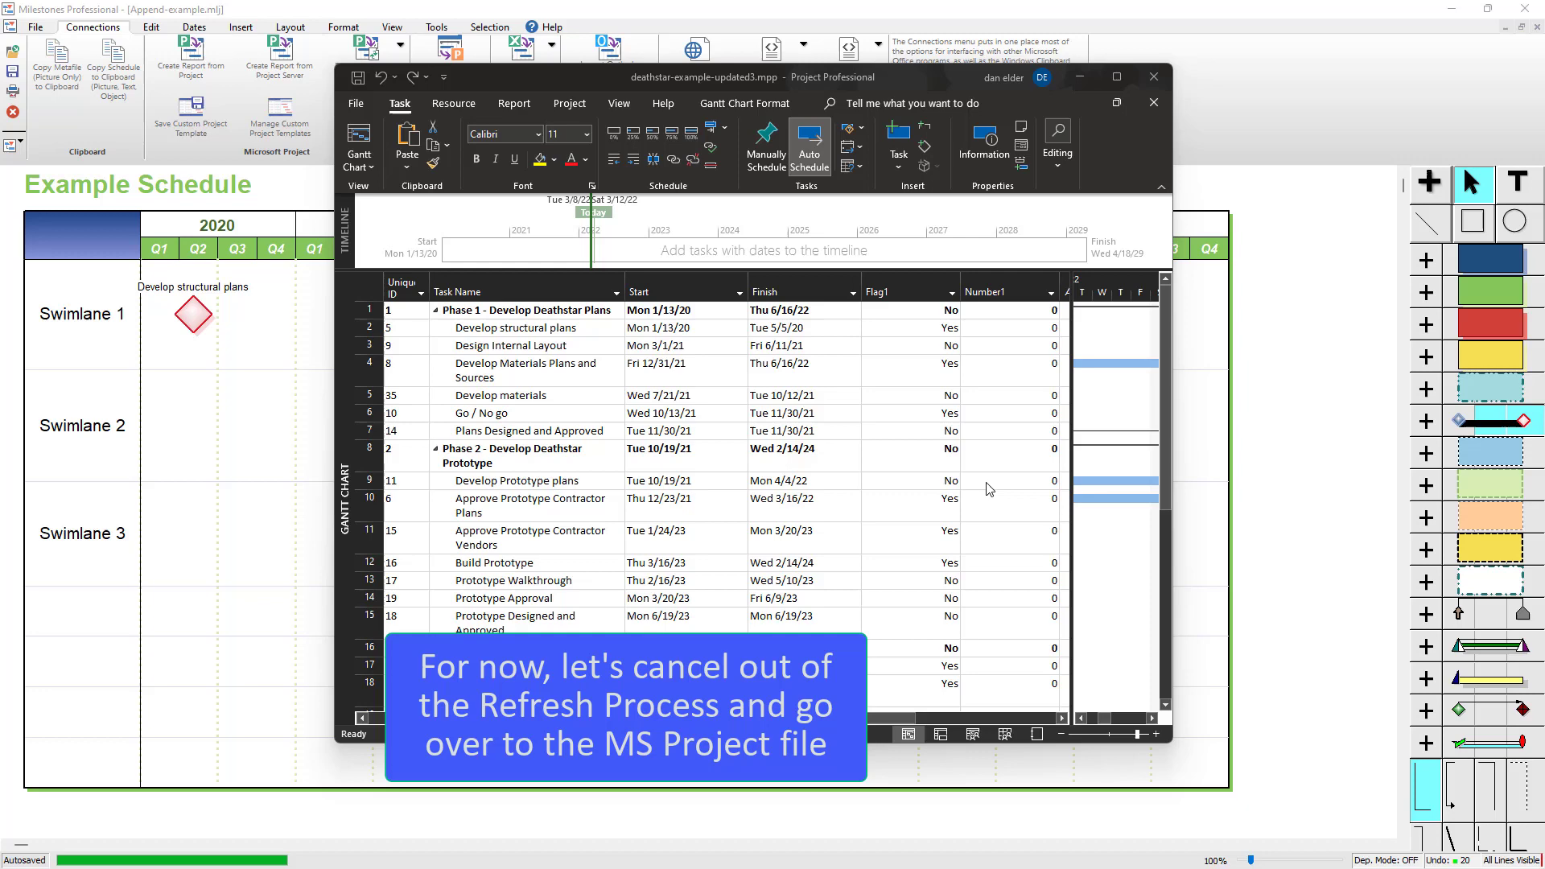
drag(600, 83, 893, 123)
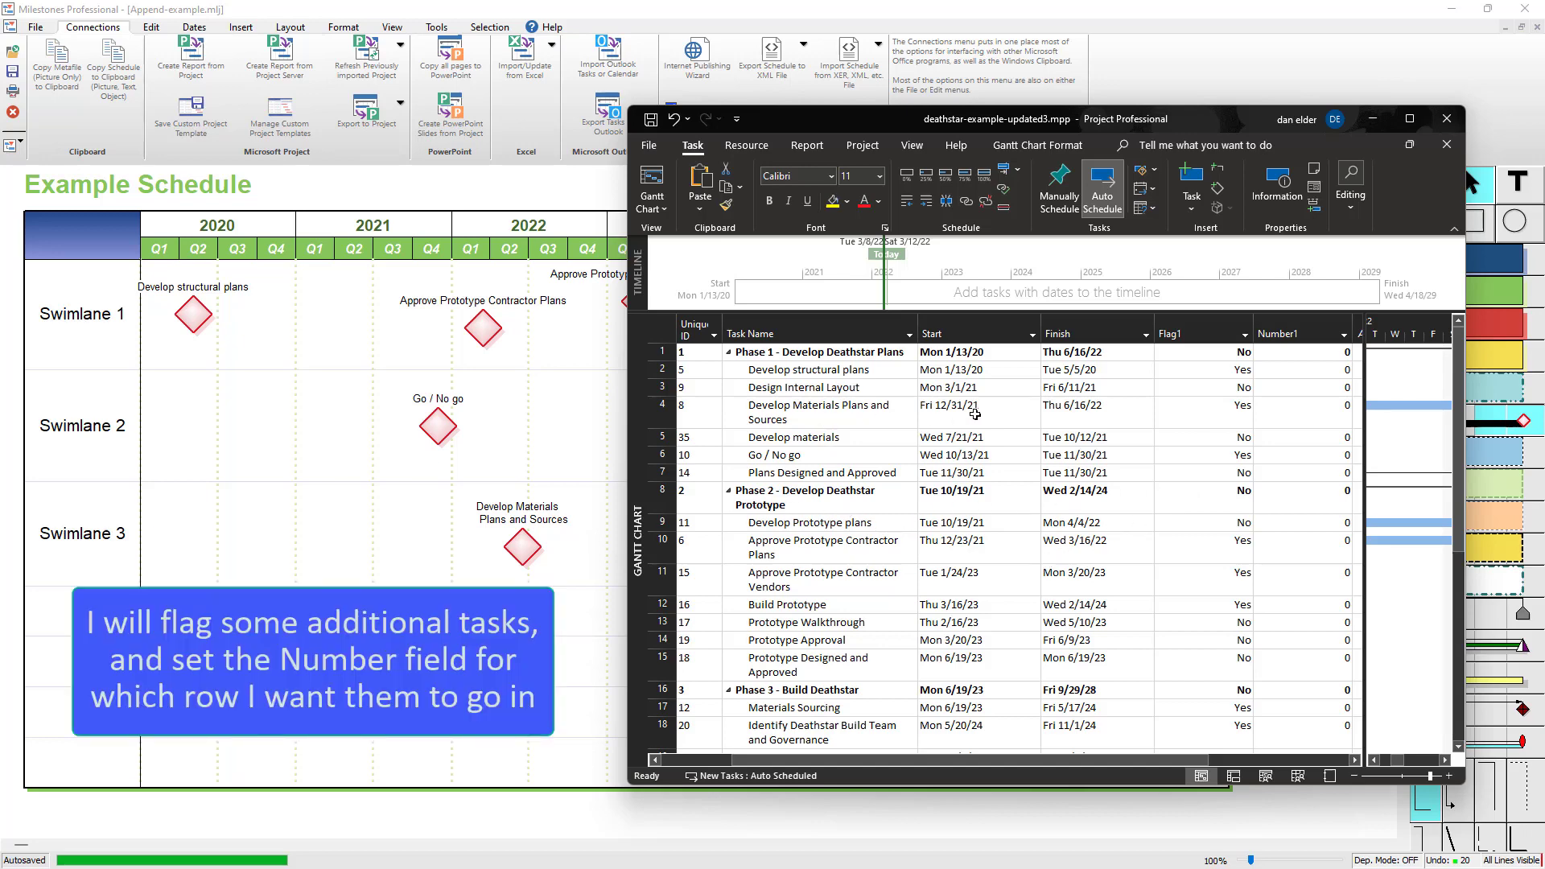
click(1239, 387)
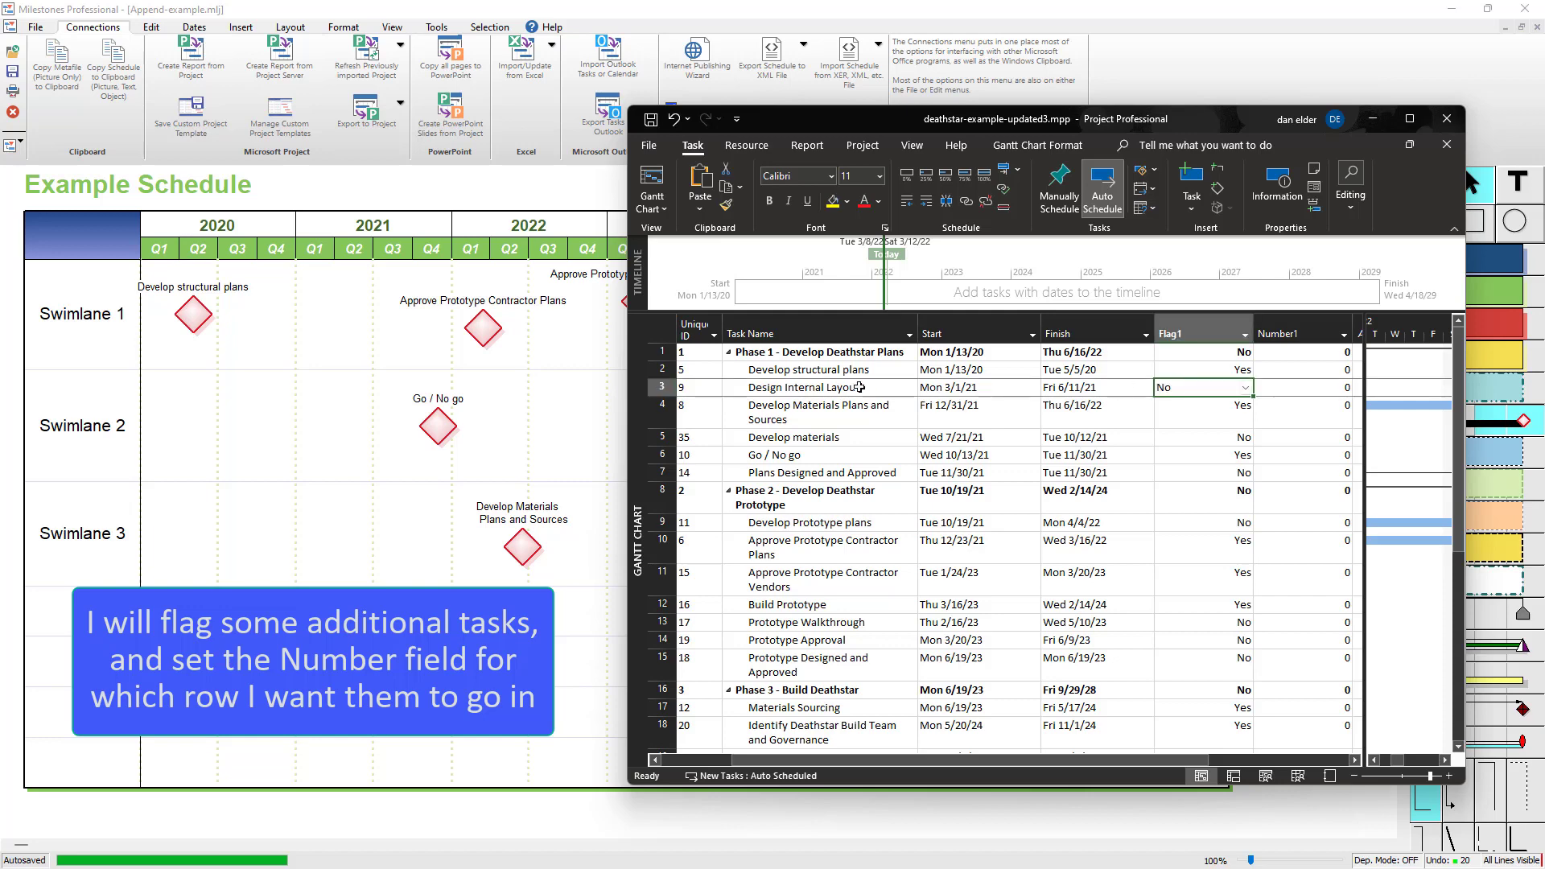
click(1244, 387)
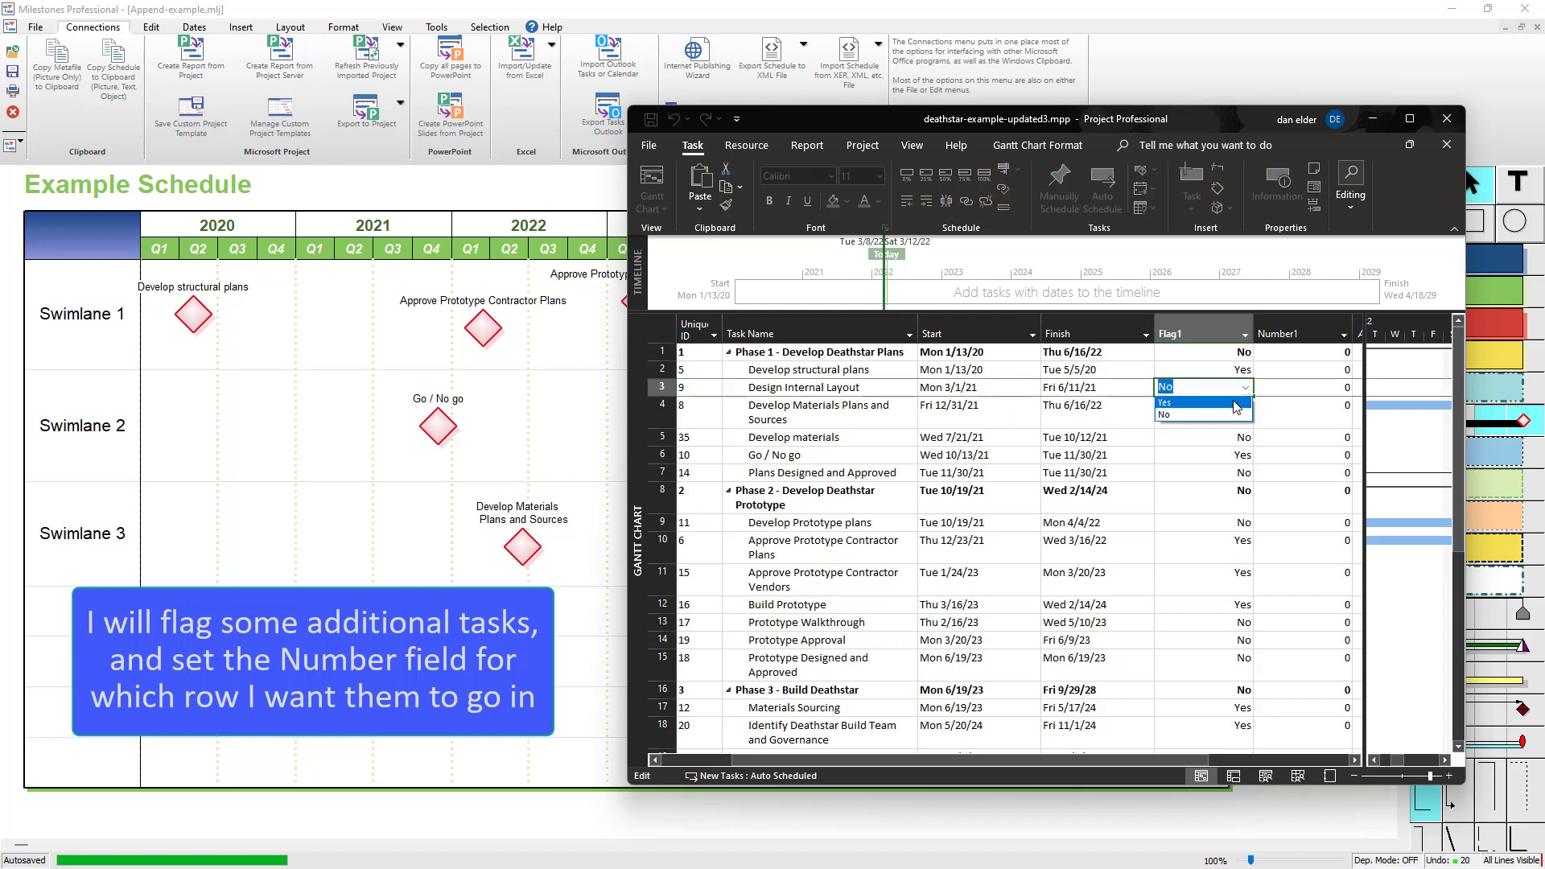
click(1235, 403)
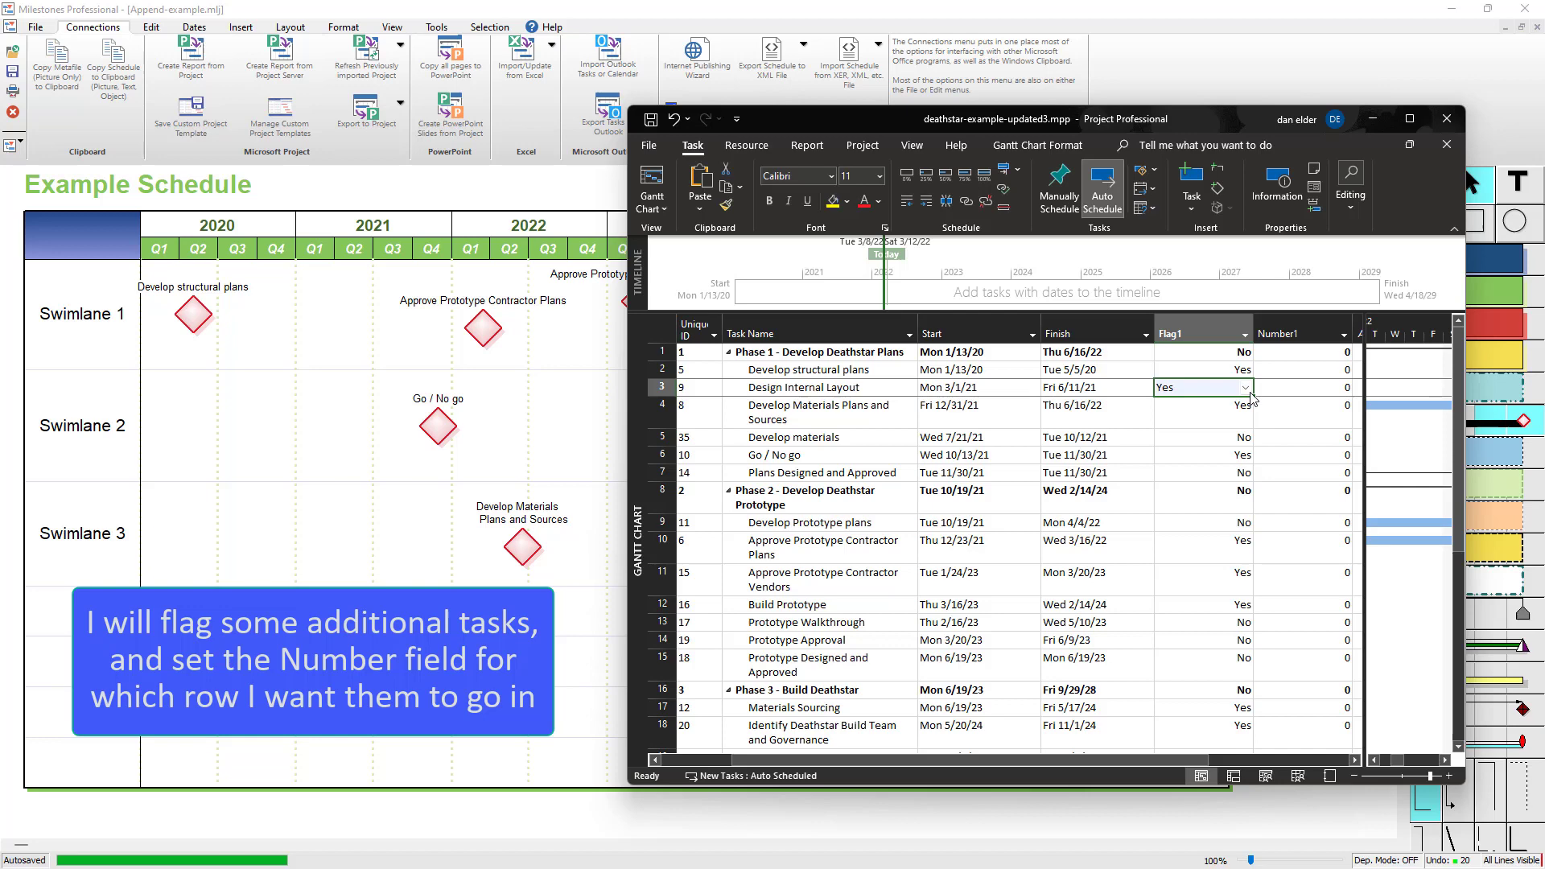
click(1335, 386)
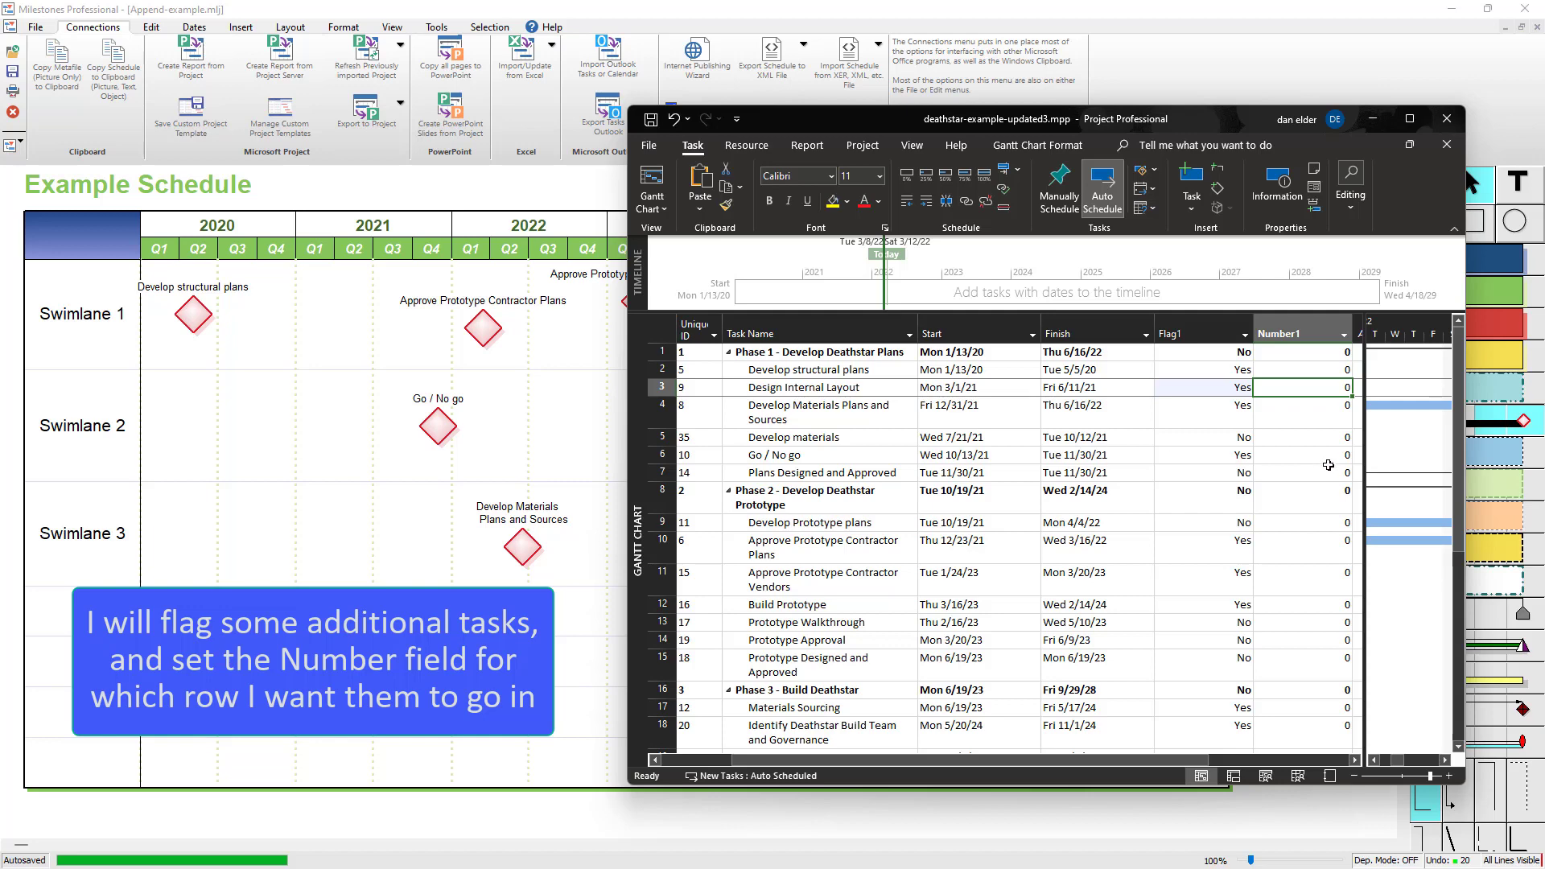
text(2)
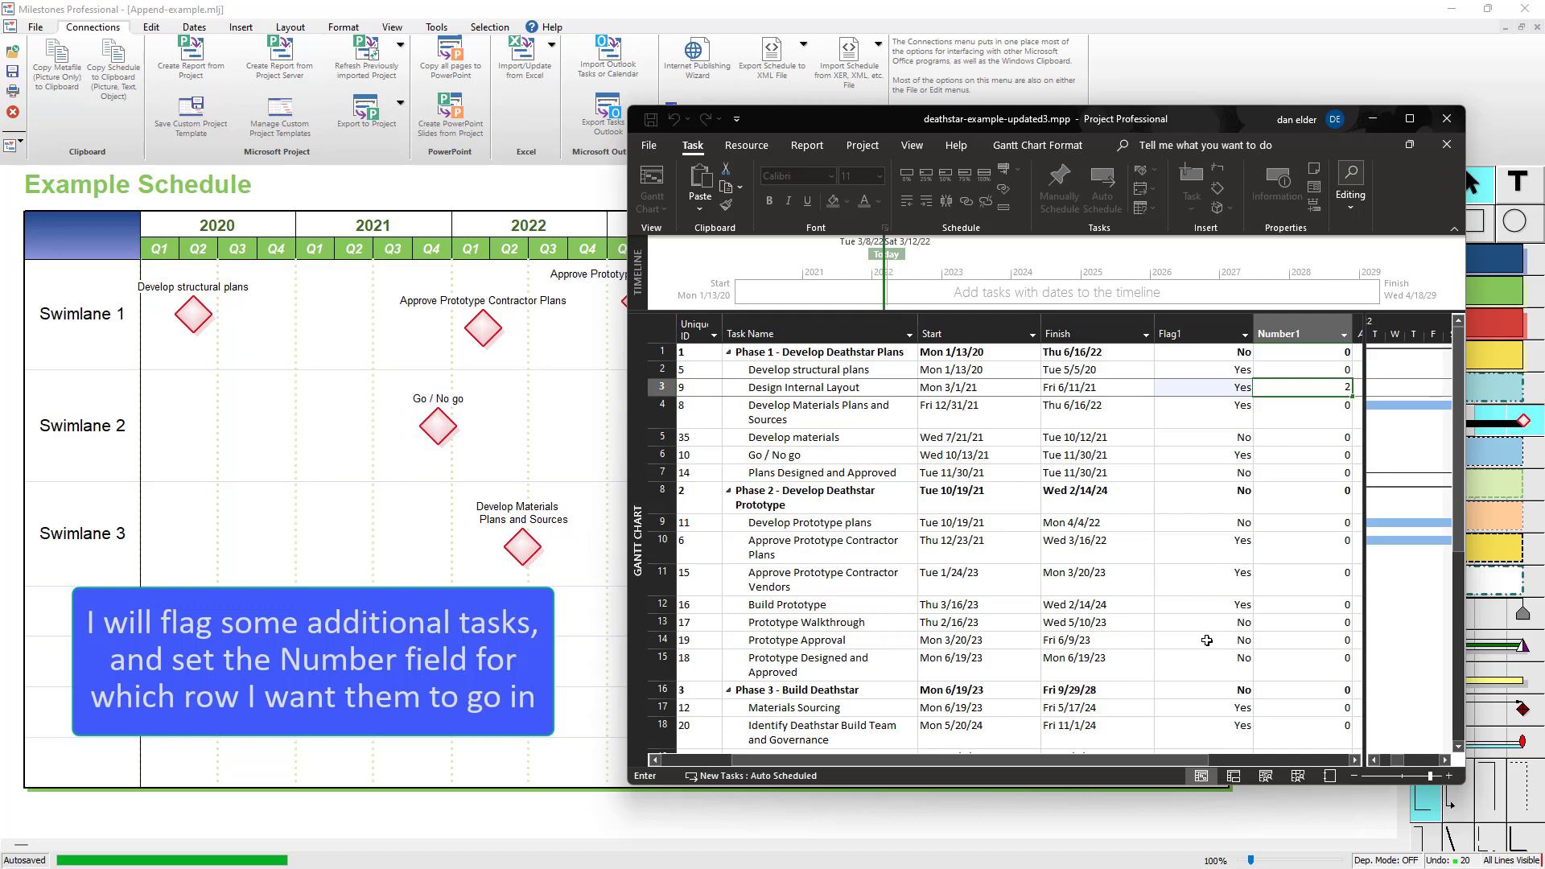
- Set Prototype Approval's Flag1 to Yes and Number1 to 3
click(1206, 640)
click(1245, 643)
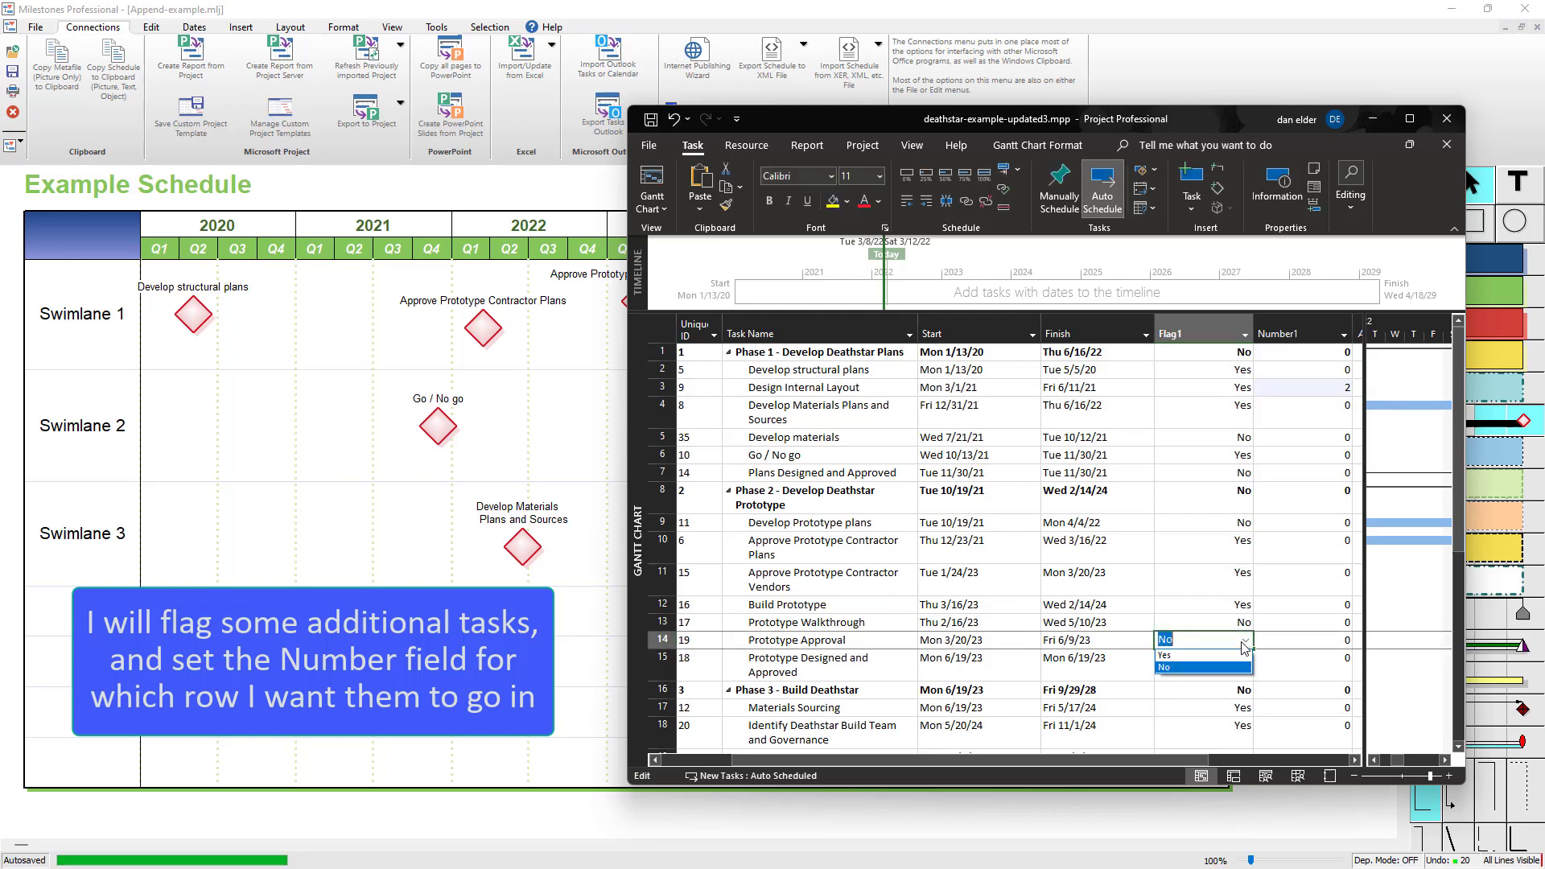
click(1243, 655)
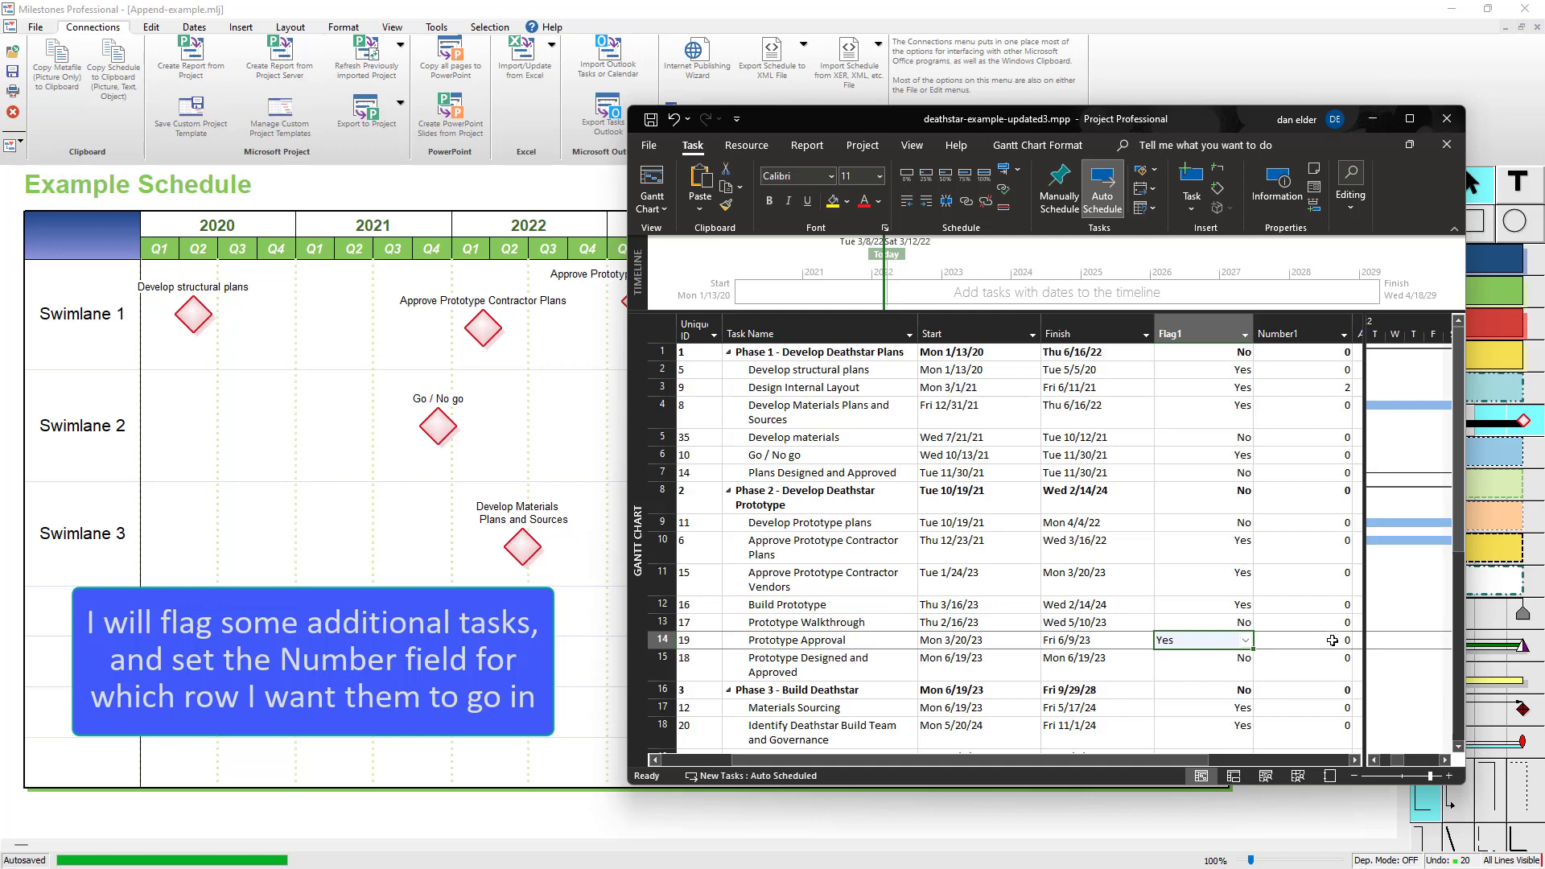
click(1332, 640)
text(3)
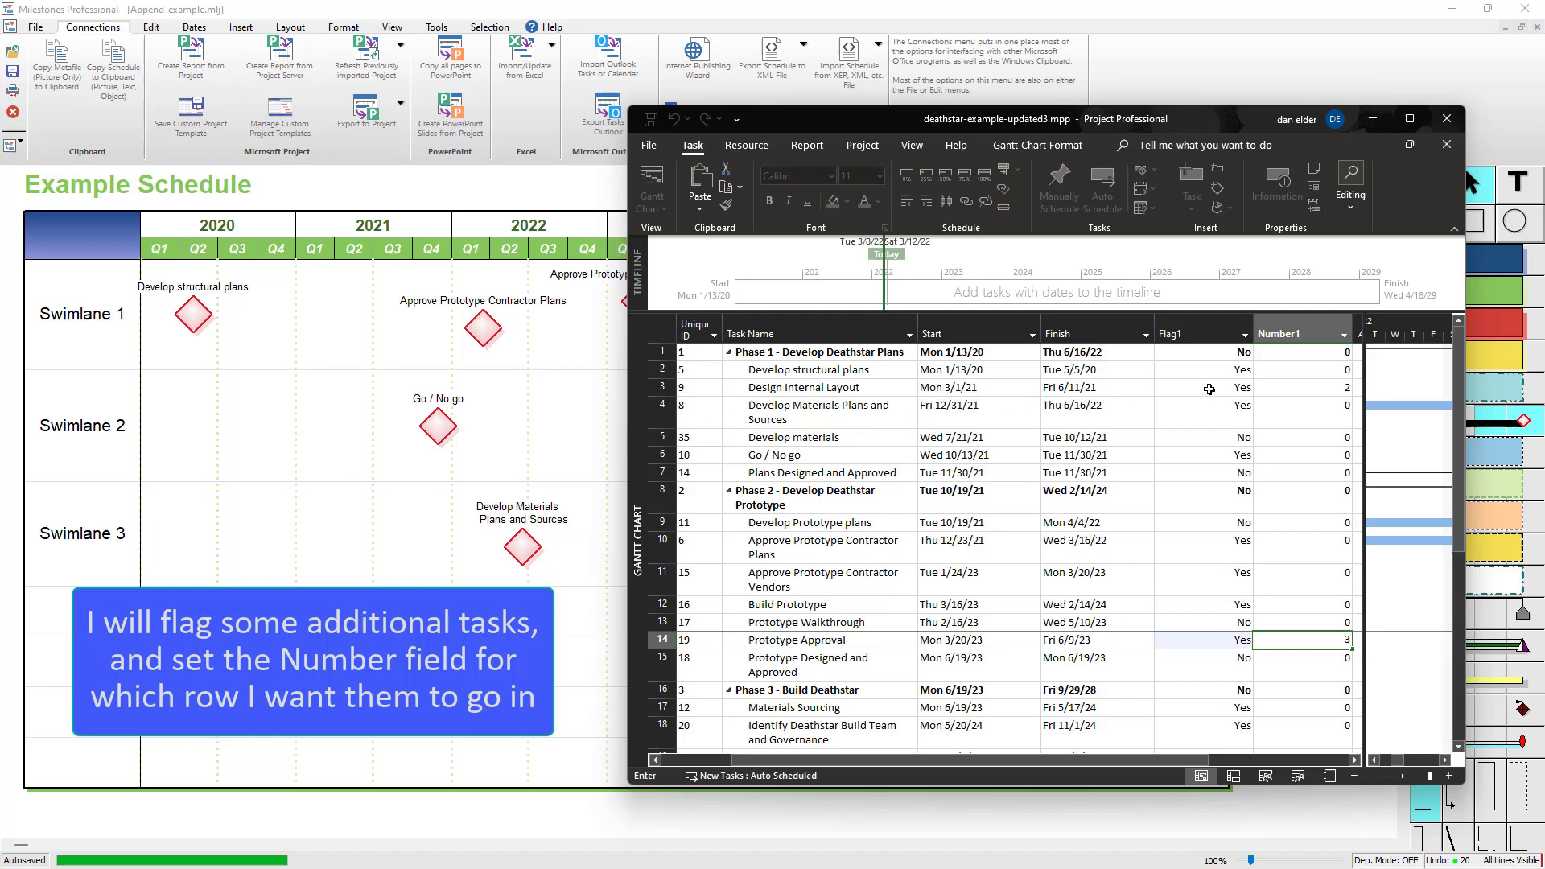
- Set Develop materials' Flag1 to Yes and Number1 to 3, then return to Milestones
click(1225, 438)
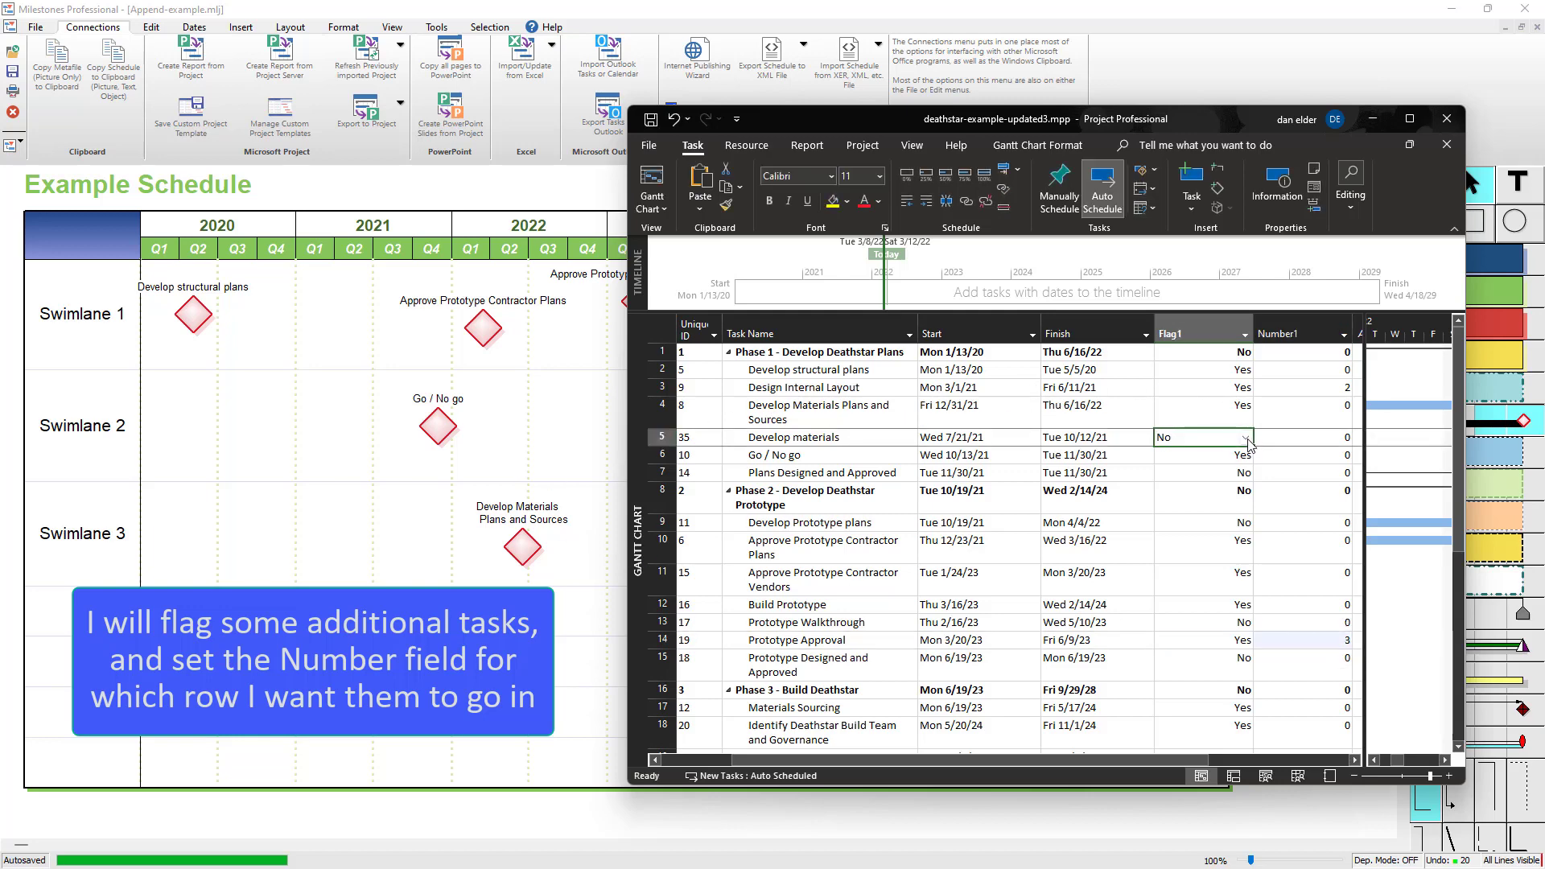
click(1246, 440)
click(1202, 454)
click(1331, 437)
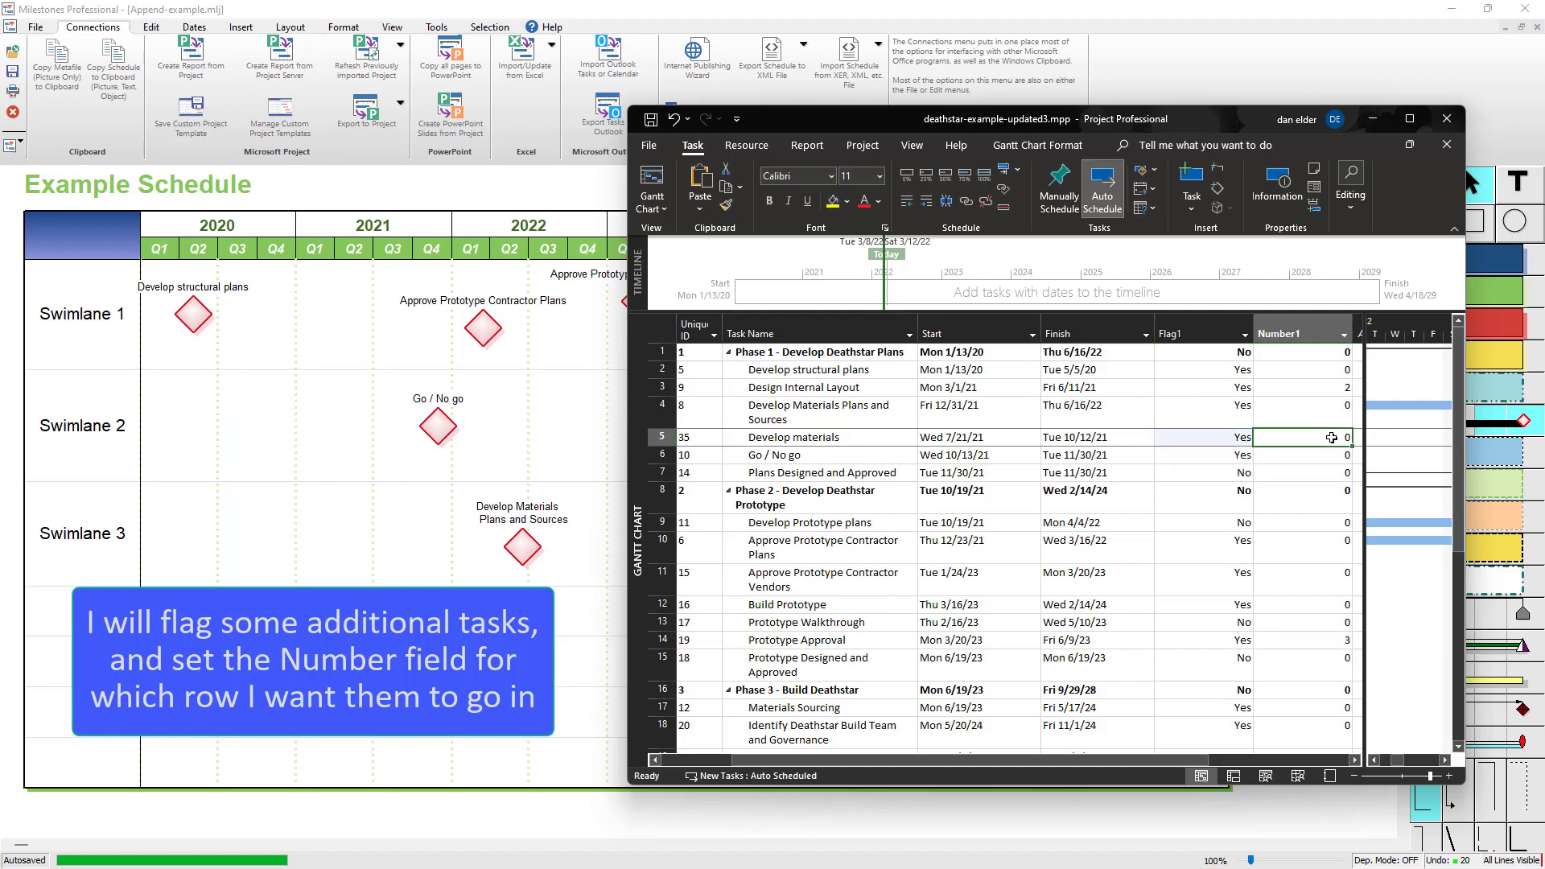
text(3)
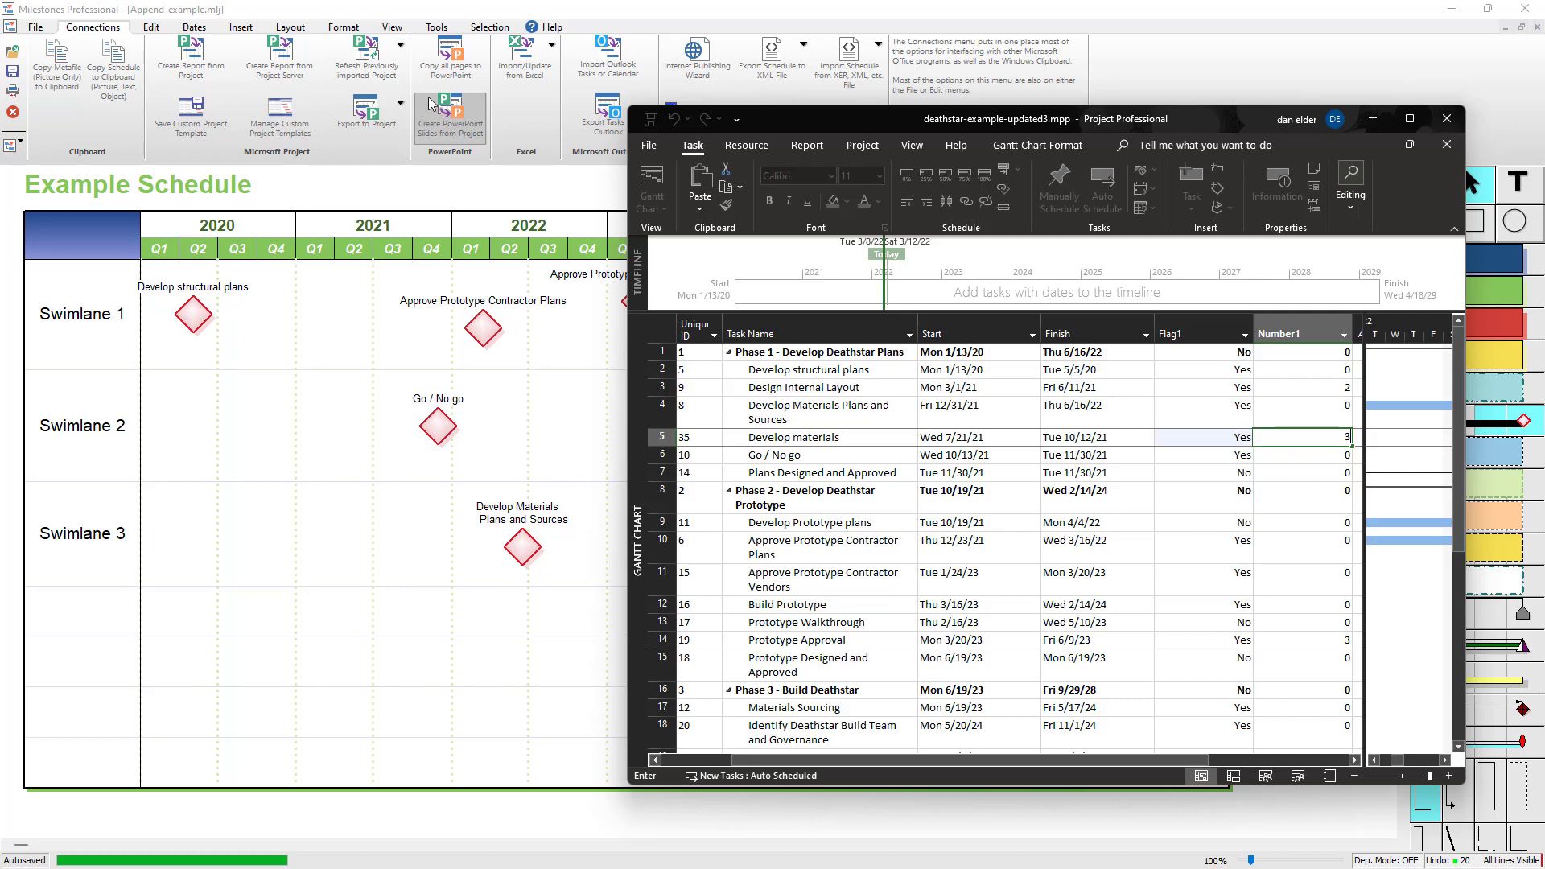
click(437, 9)
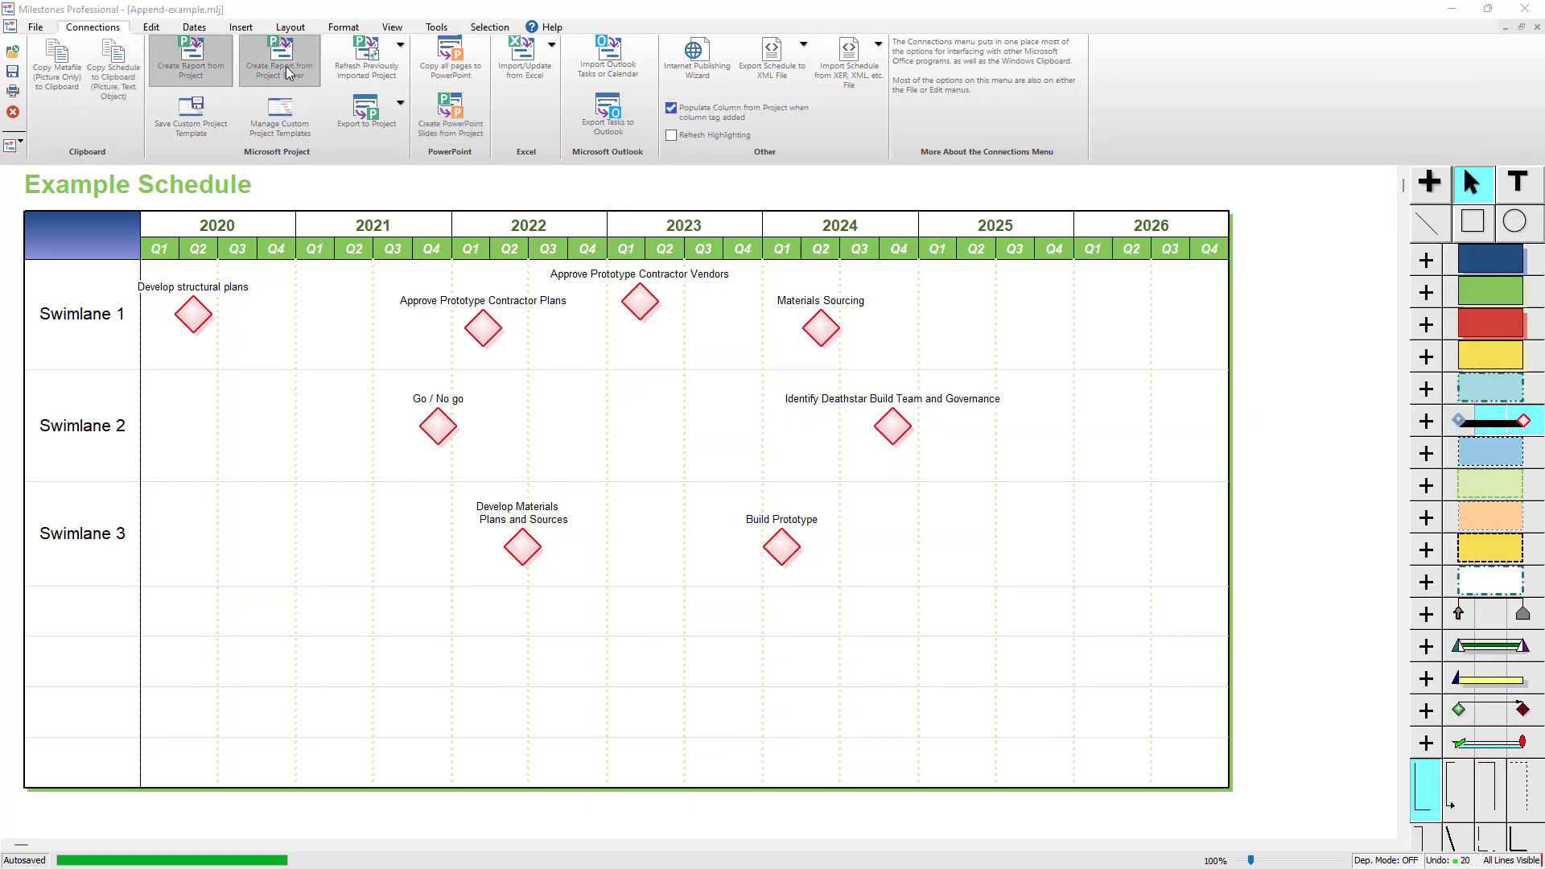
- Save and refresh again from deathstar-example-updated3.mpp with Append new tasks enabled and customized
click(370, 77)
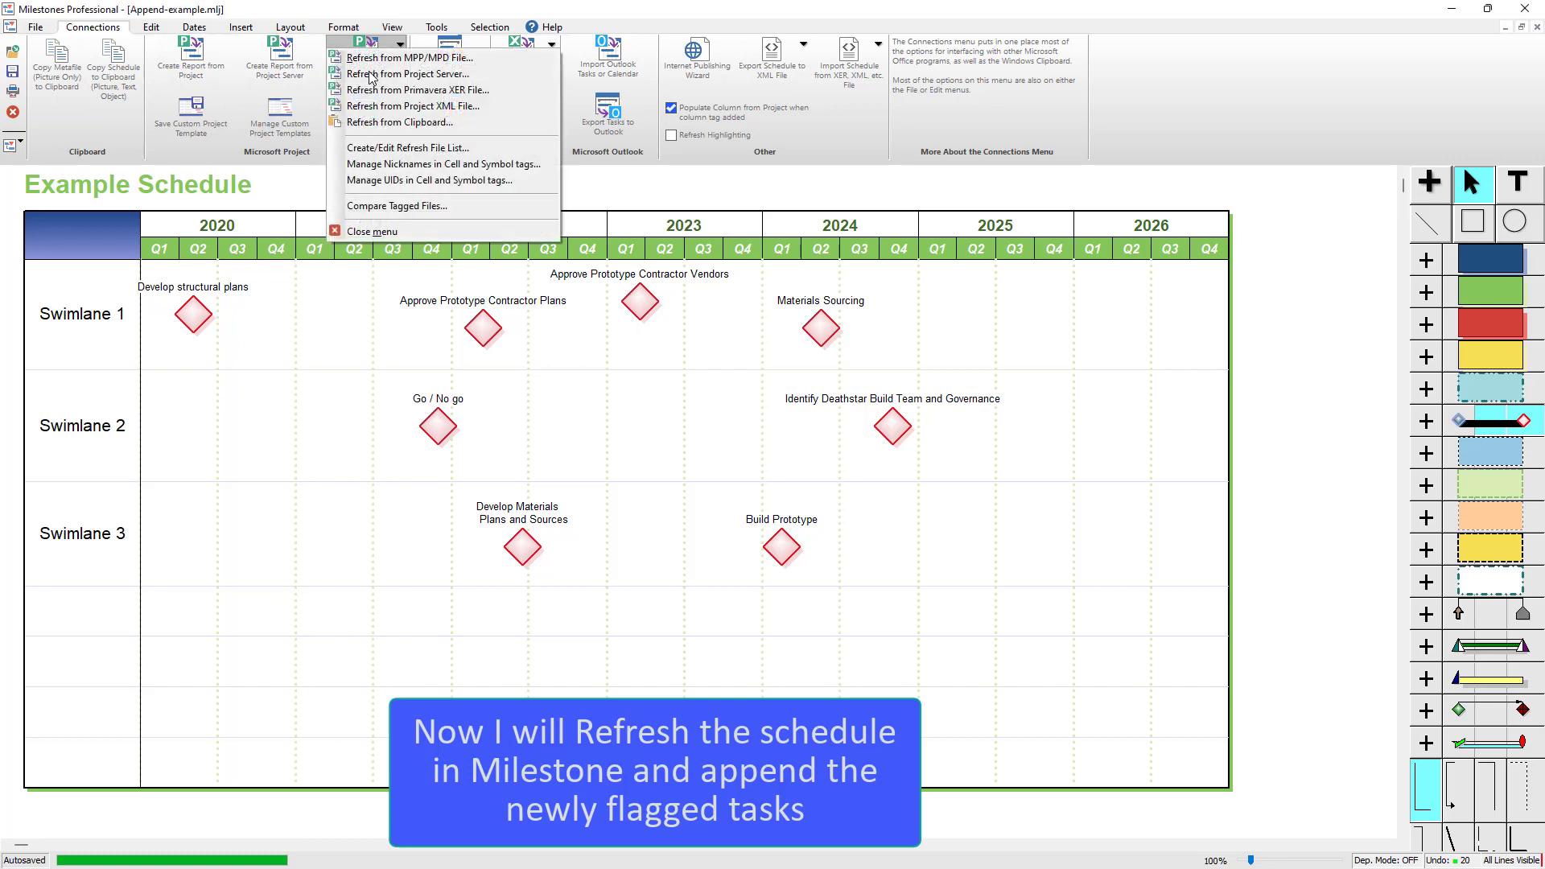
click(419, 59)
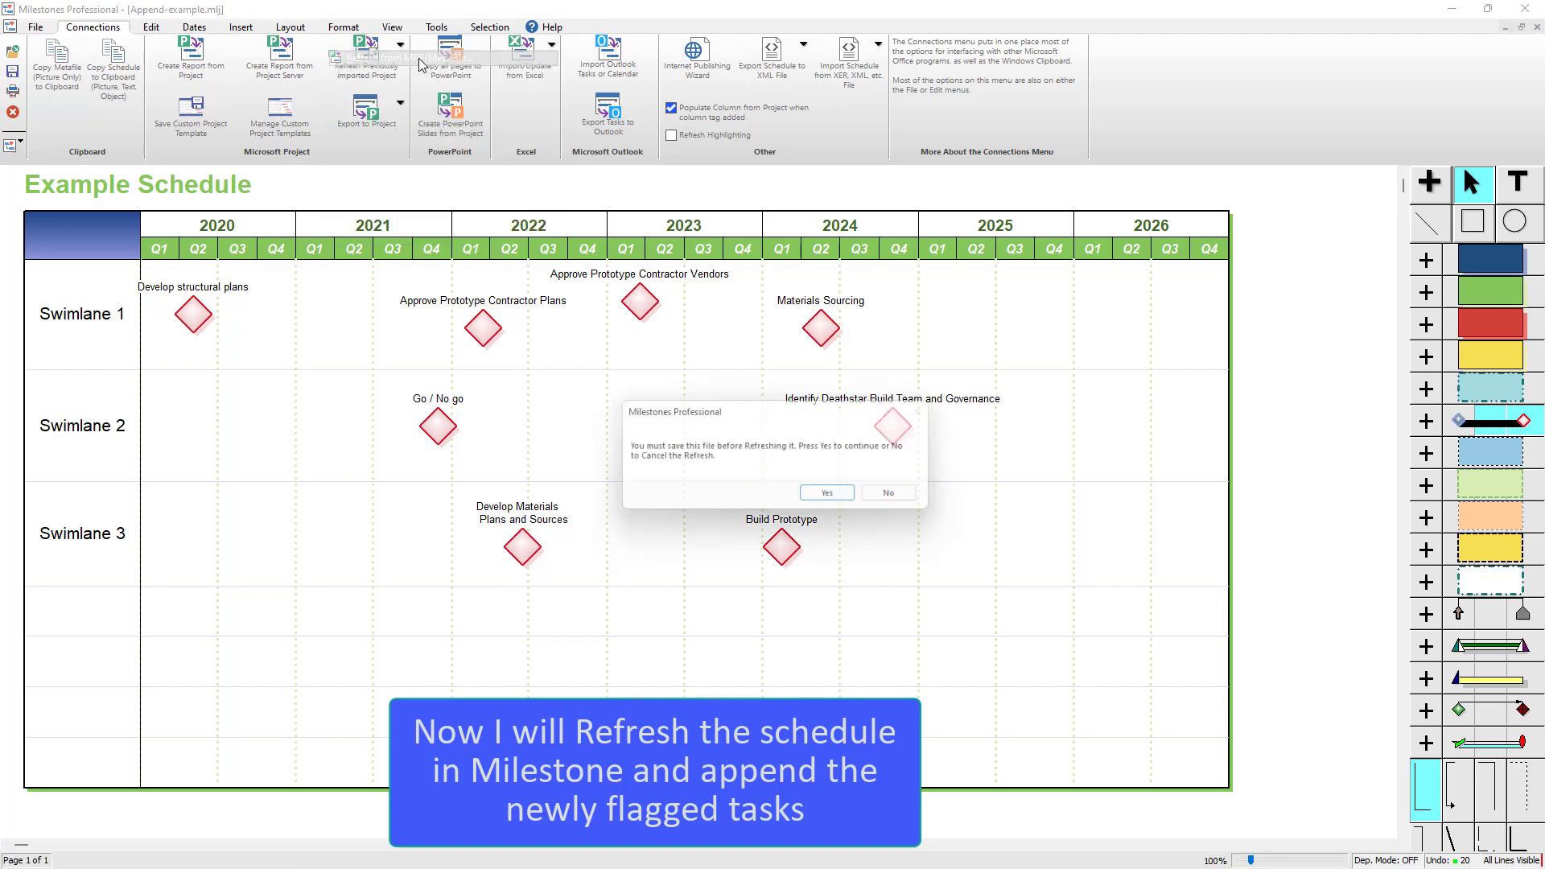
click(849, 496)
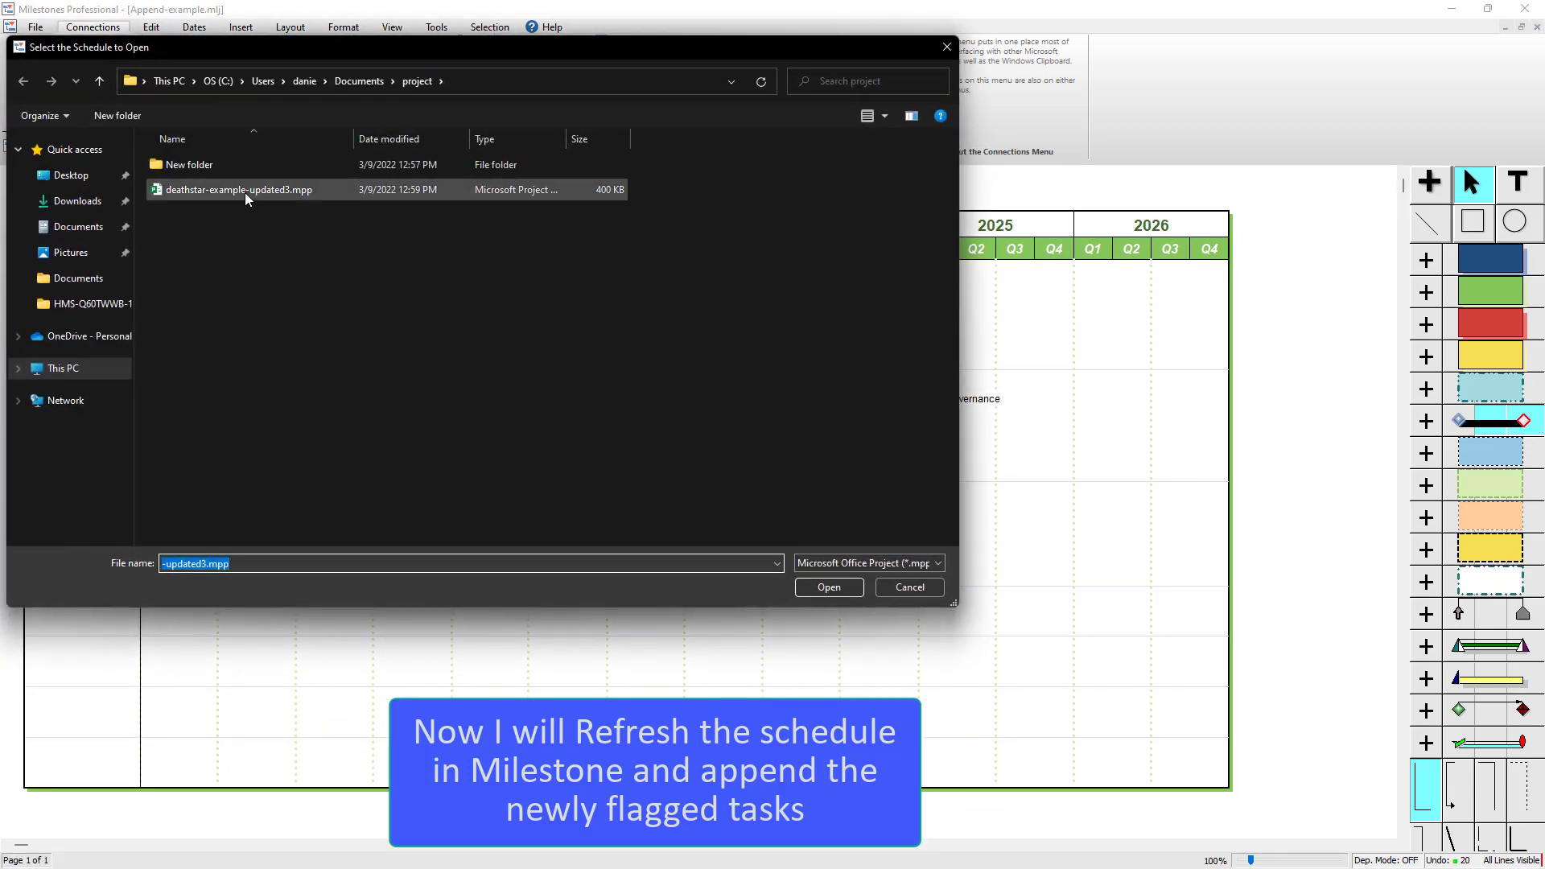
click(831, 592)
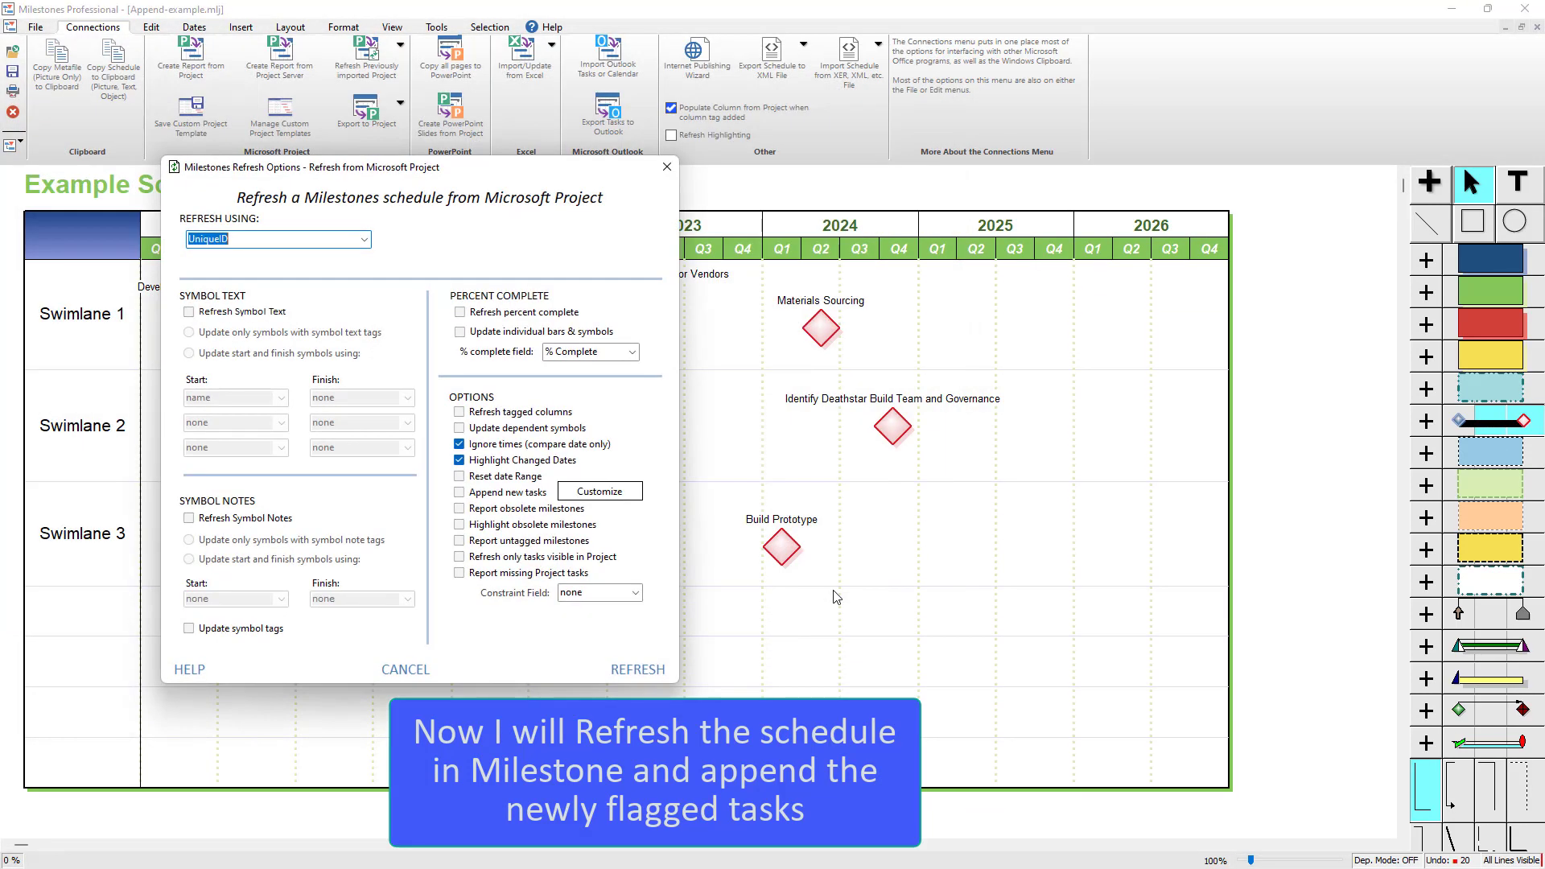
click(508, 495)
click(507, 493)
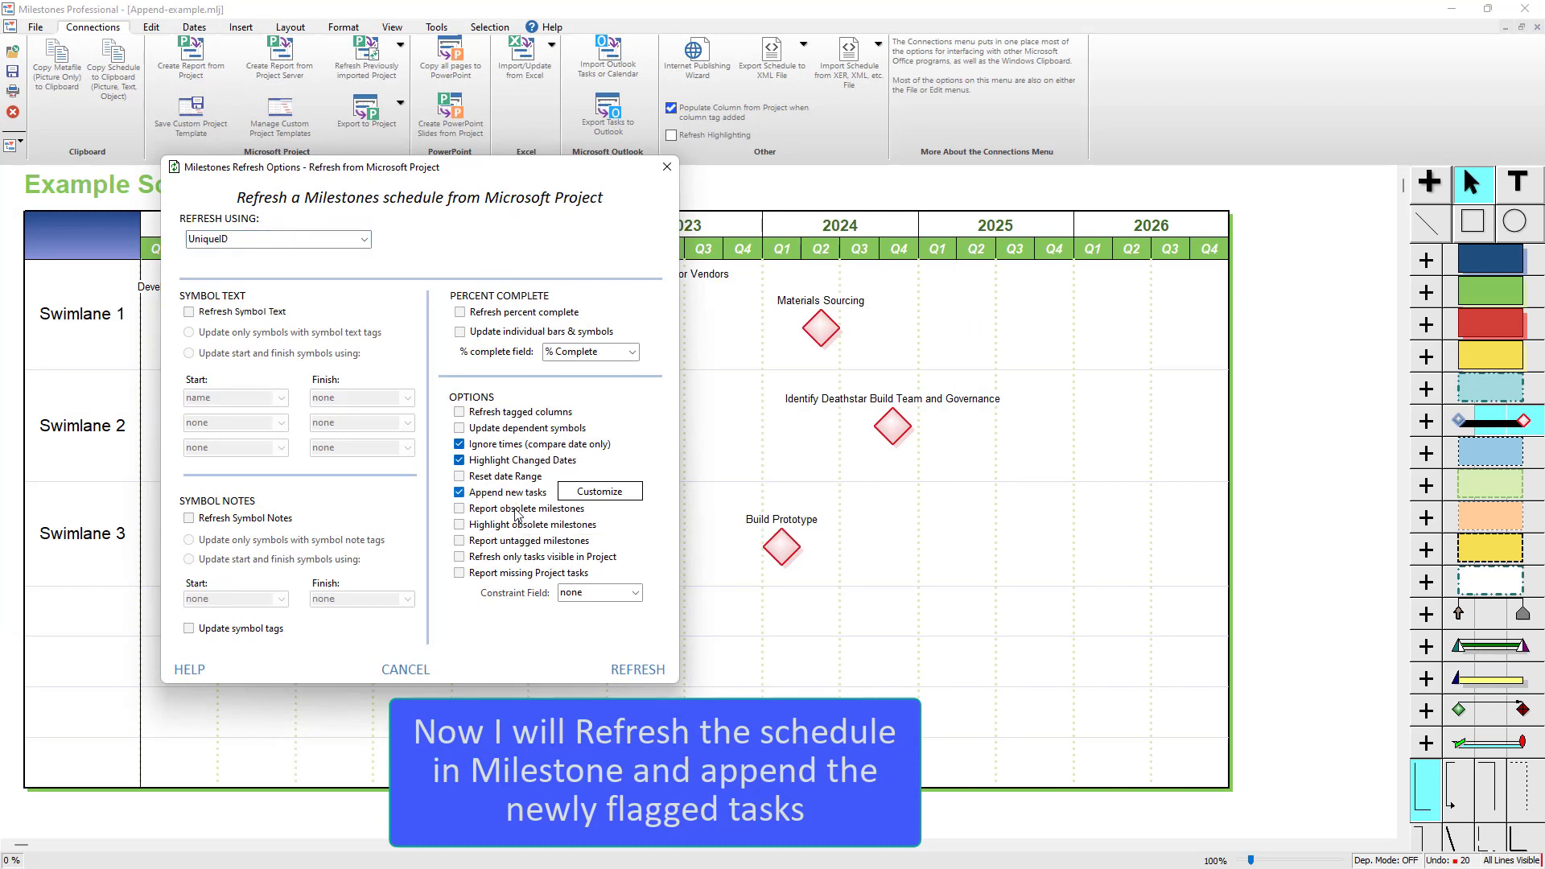
click(566, 497)
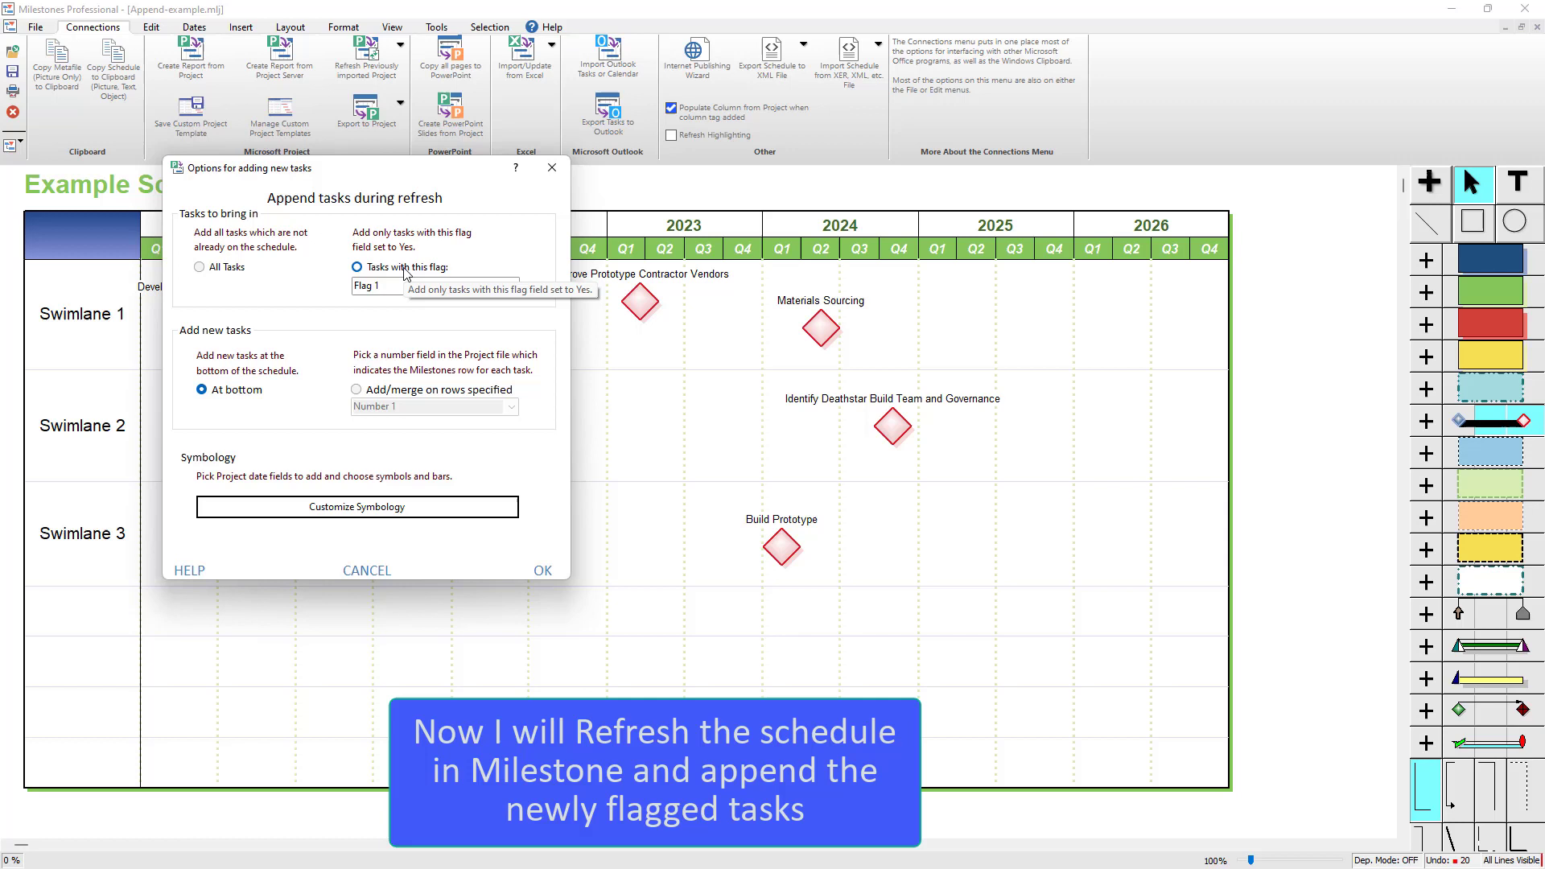
- Append only Flag 1 tasks on rows given by Number 1, then open Customize Symbology
click(403, 269)
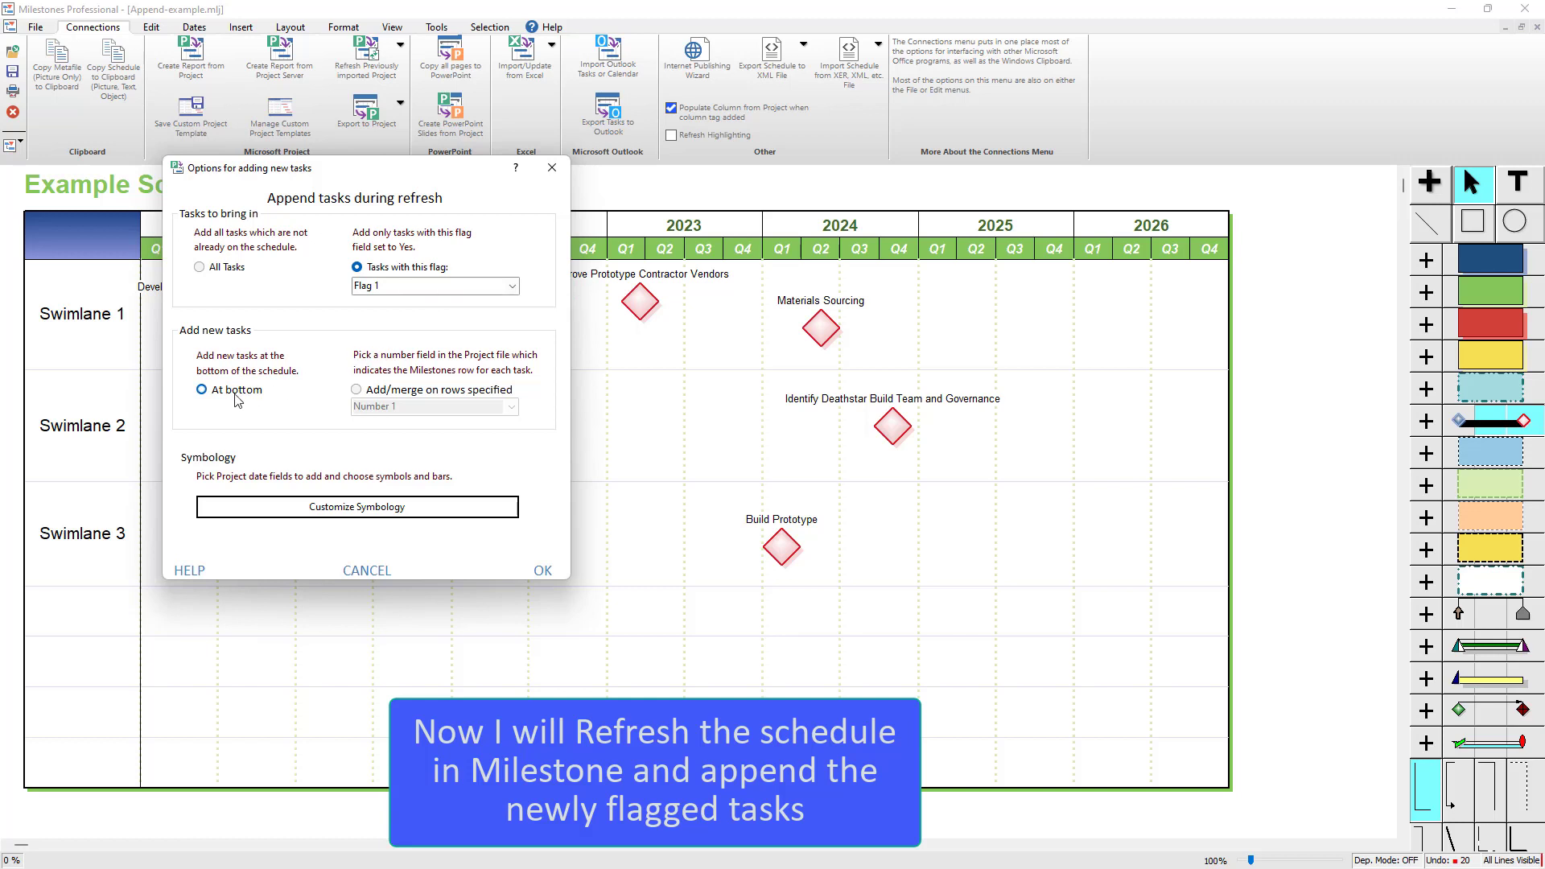
click(356, 390)
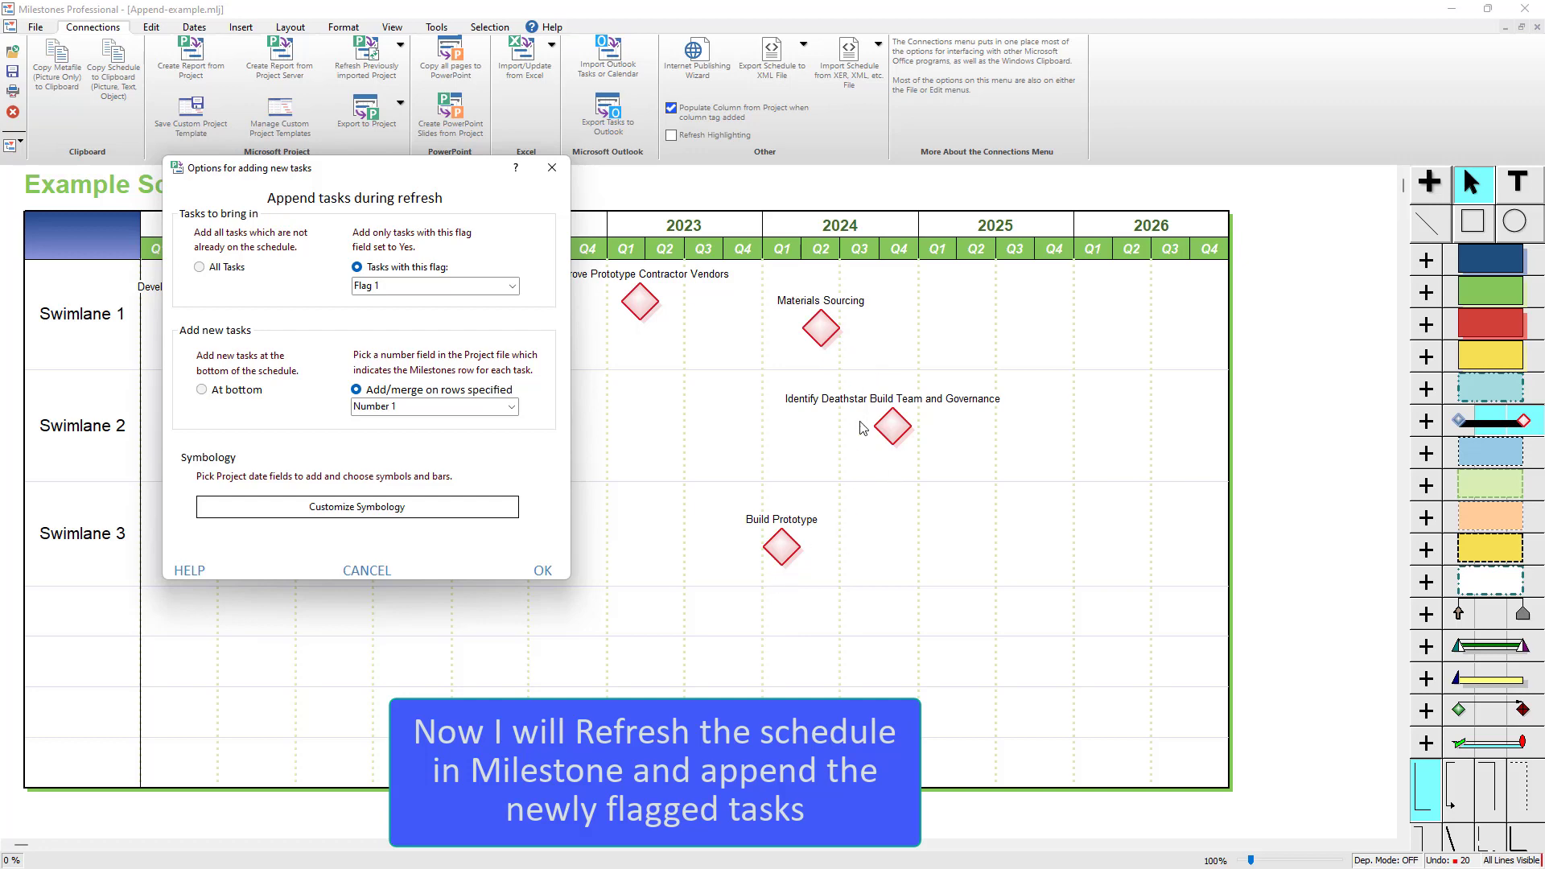
click(321, 509)
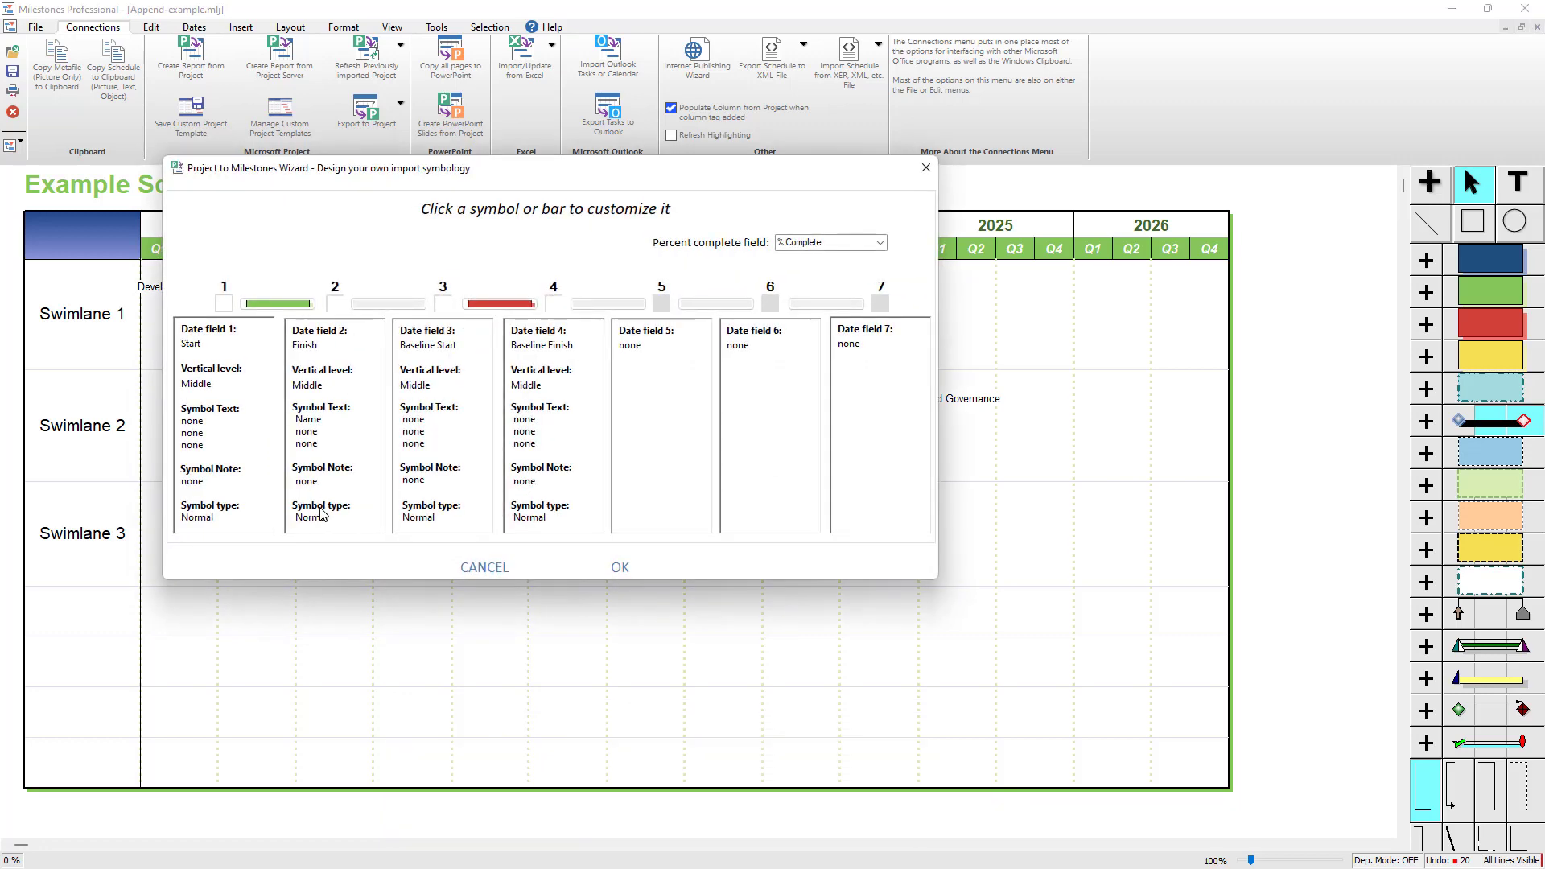
- Set the first import symbol's Date Field to none so Start dates are skipped
click(226, 306)
click(427, 268)
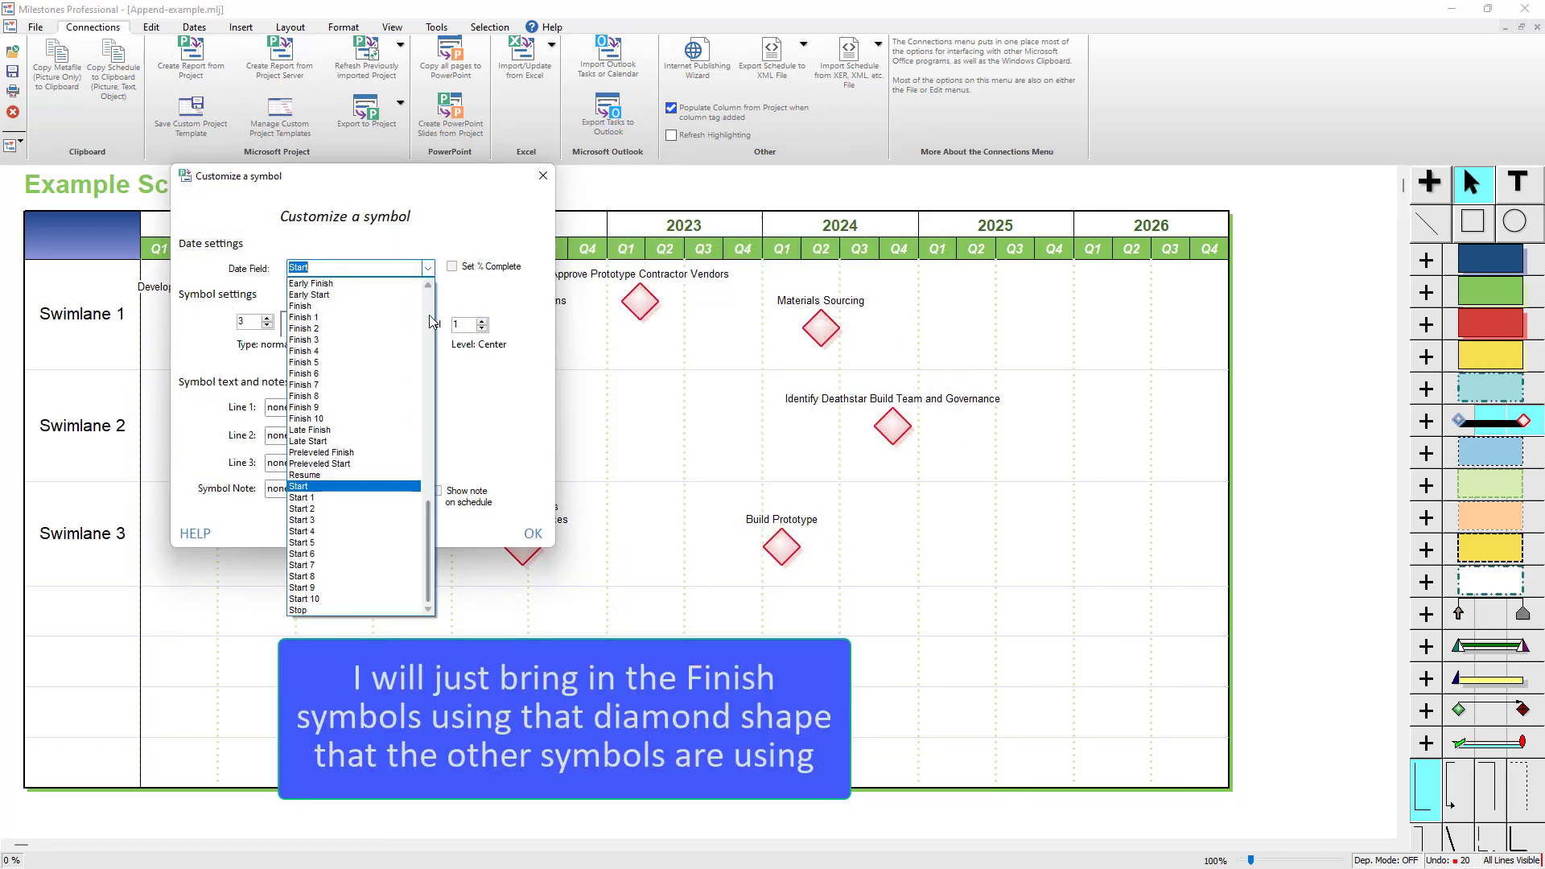
drag(431, 515, 423, 308)
click(378, 284)
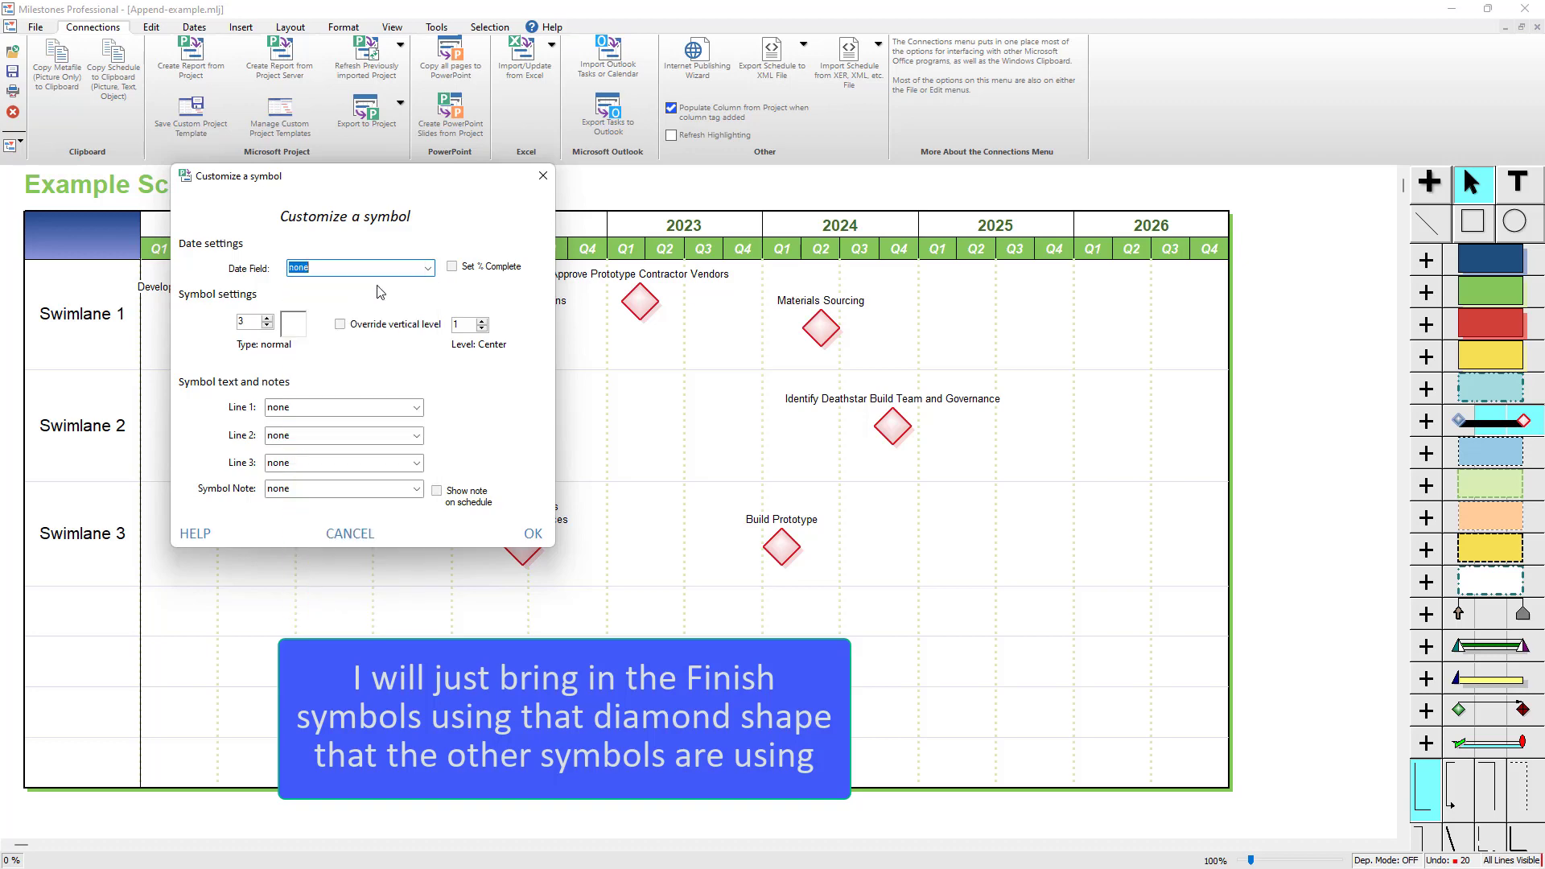
click(528, 535)
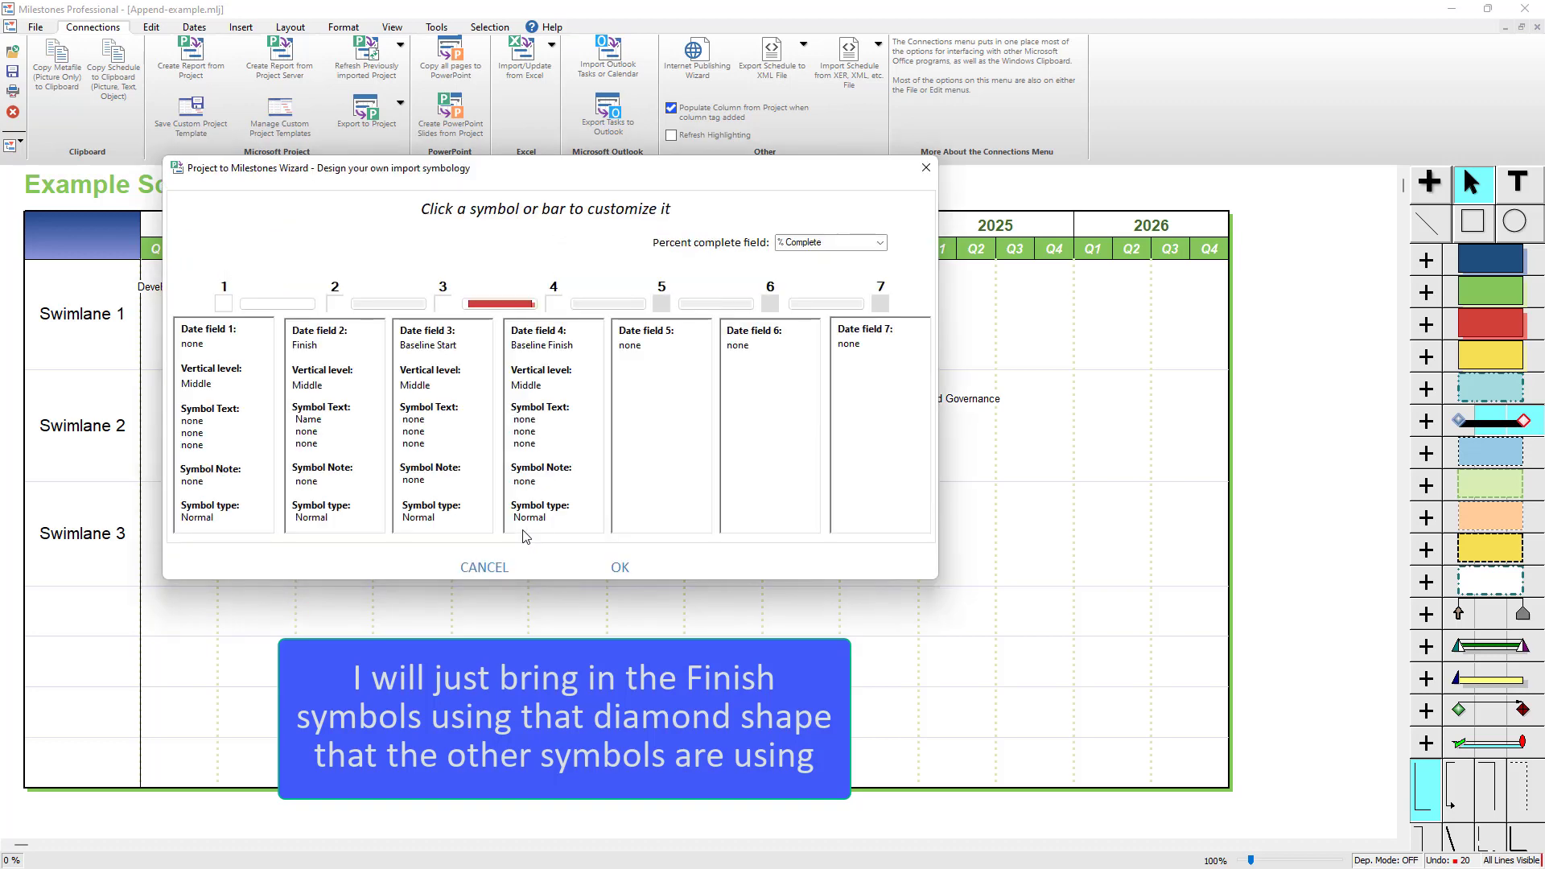
- Give Finish dates the red diamond symbol 12 and accept the symbology design
click(335, 306)
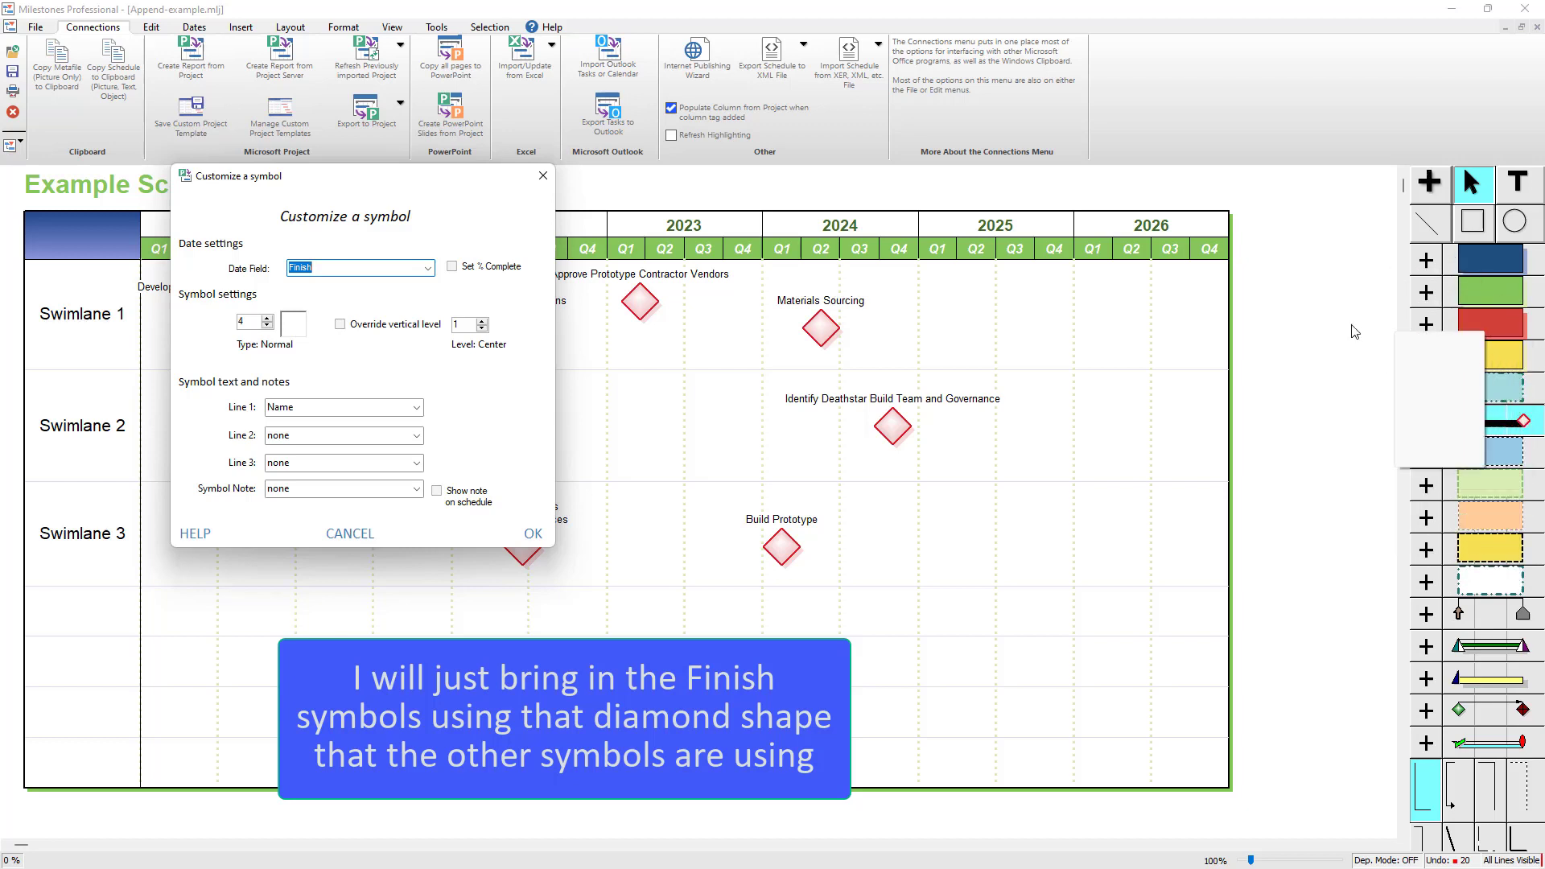
click(268, 319)
click(268, 319)
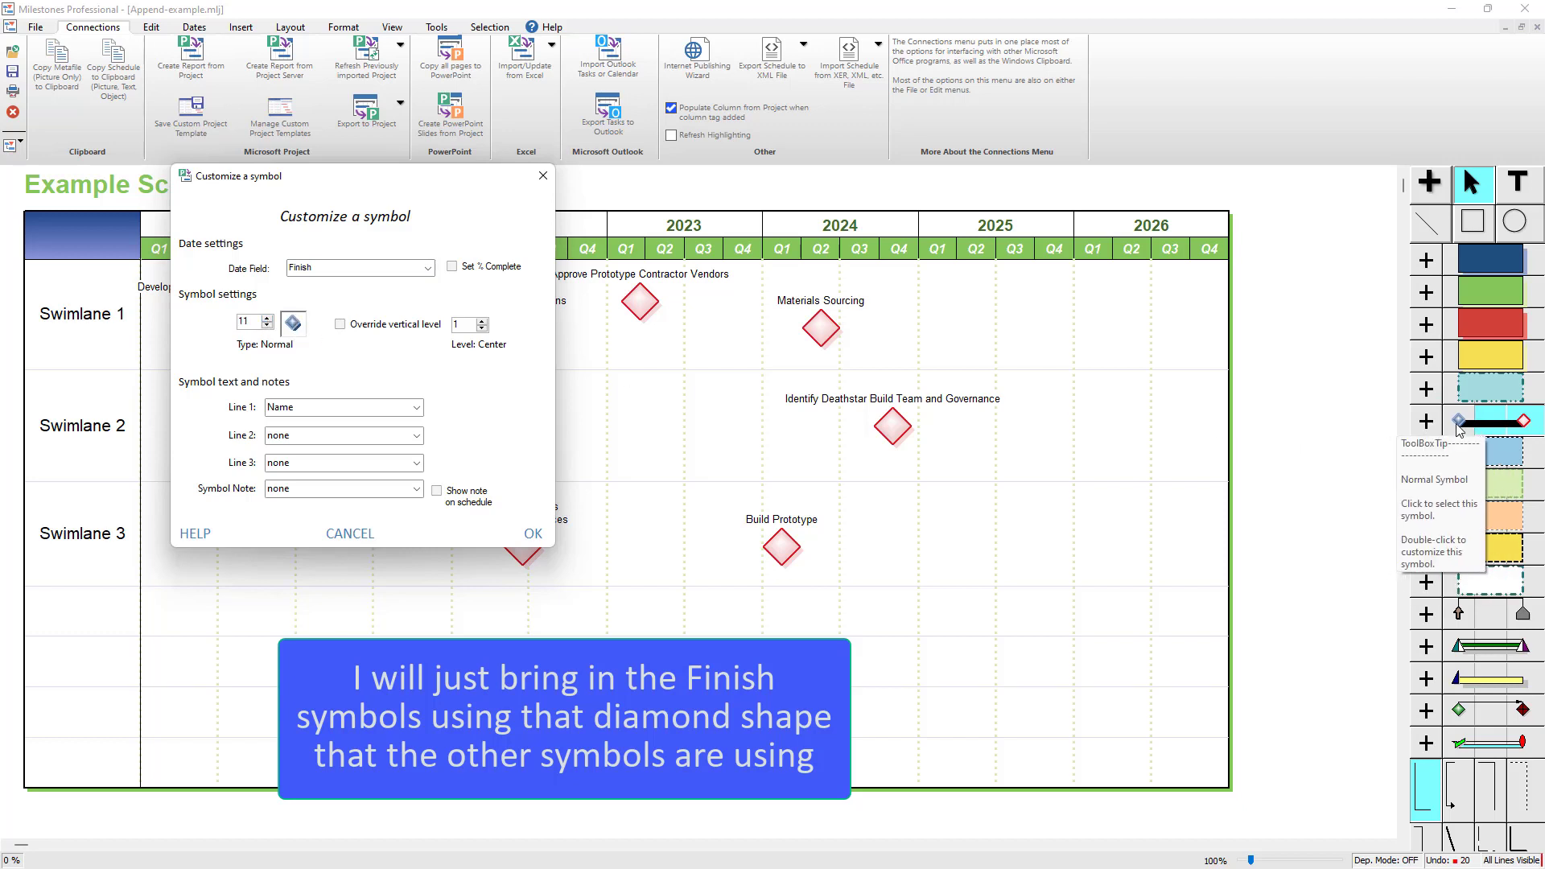
click(267, 318)
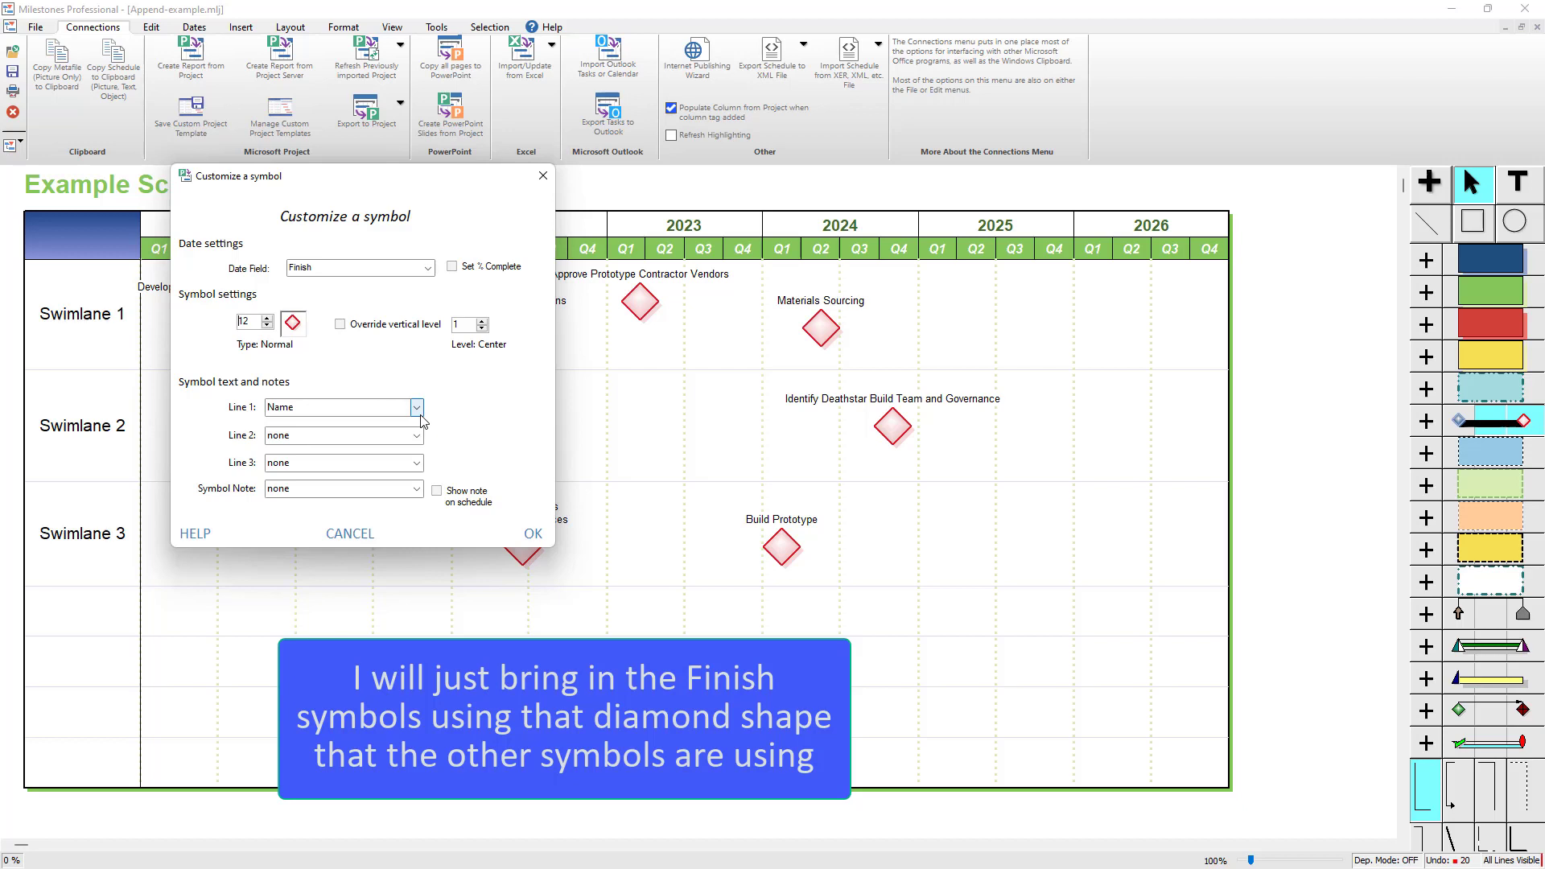
click(534, 535)
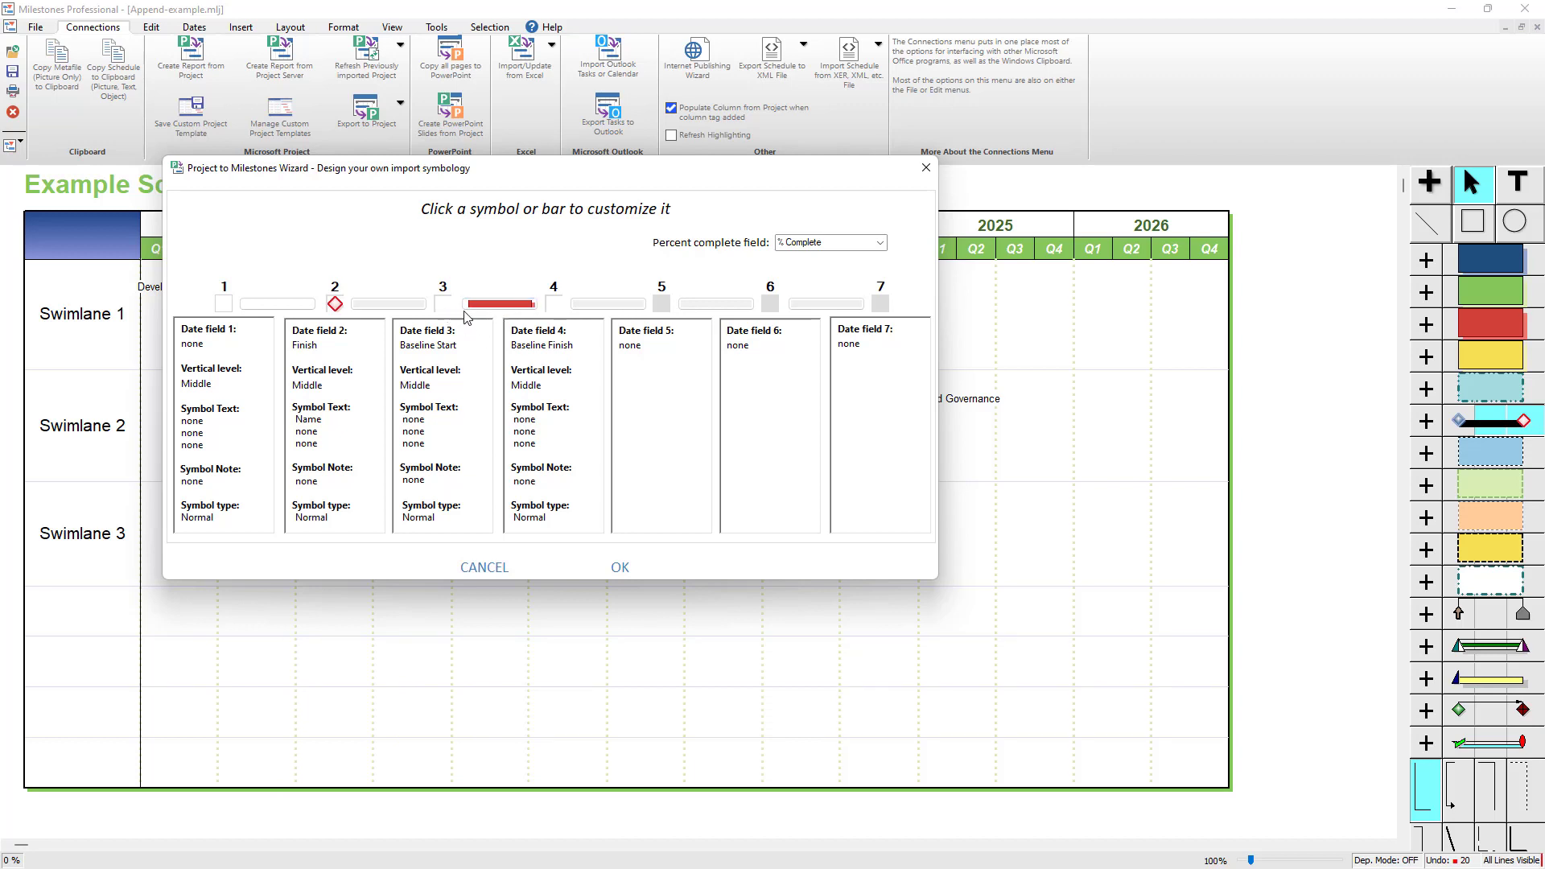
click(621, 569)
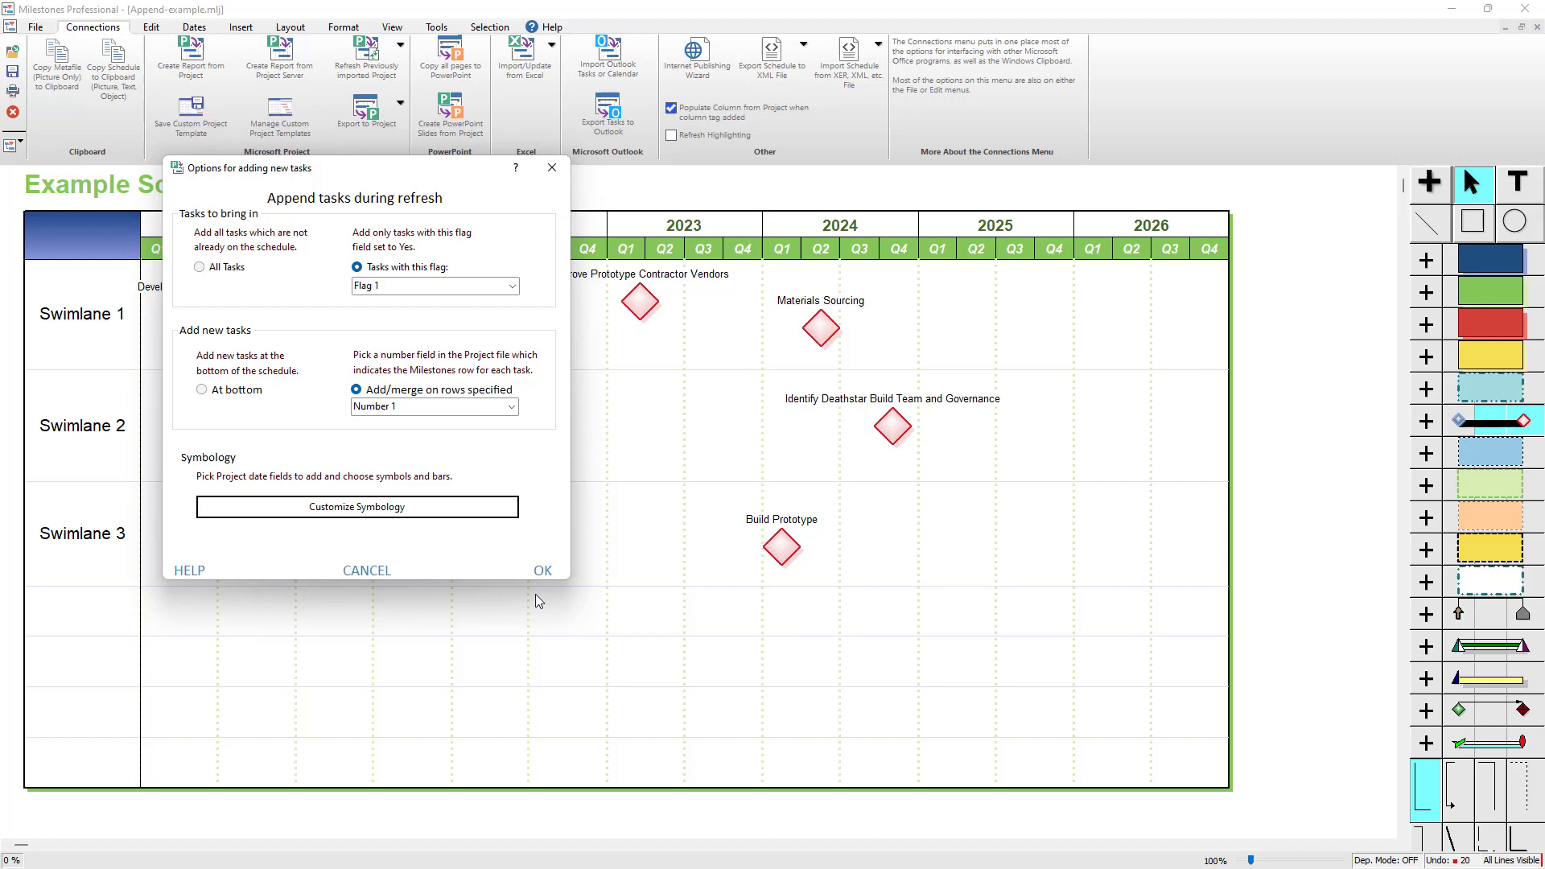
- Run the refresh and check the report: 0 dates changed, 3 tasks appended
click(544, 571)
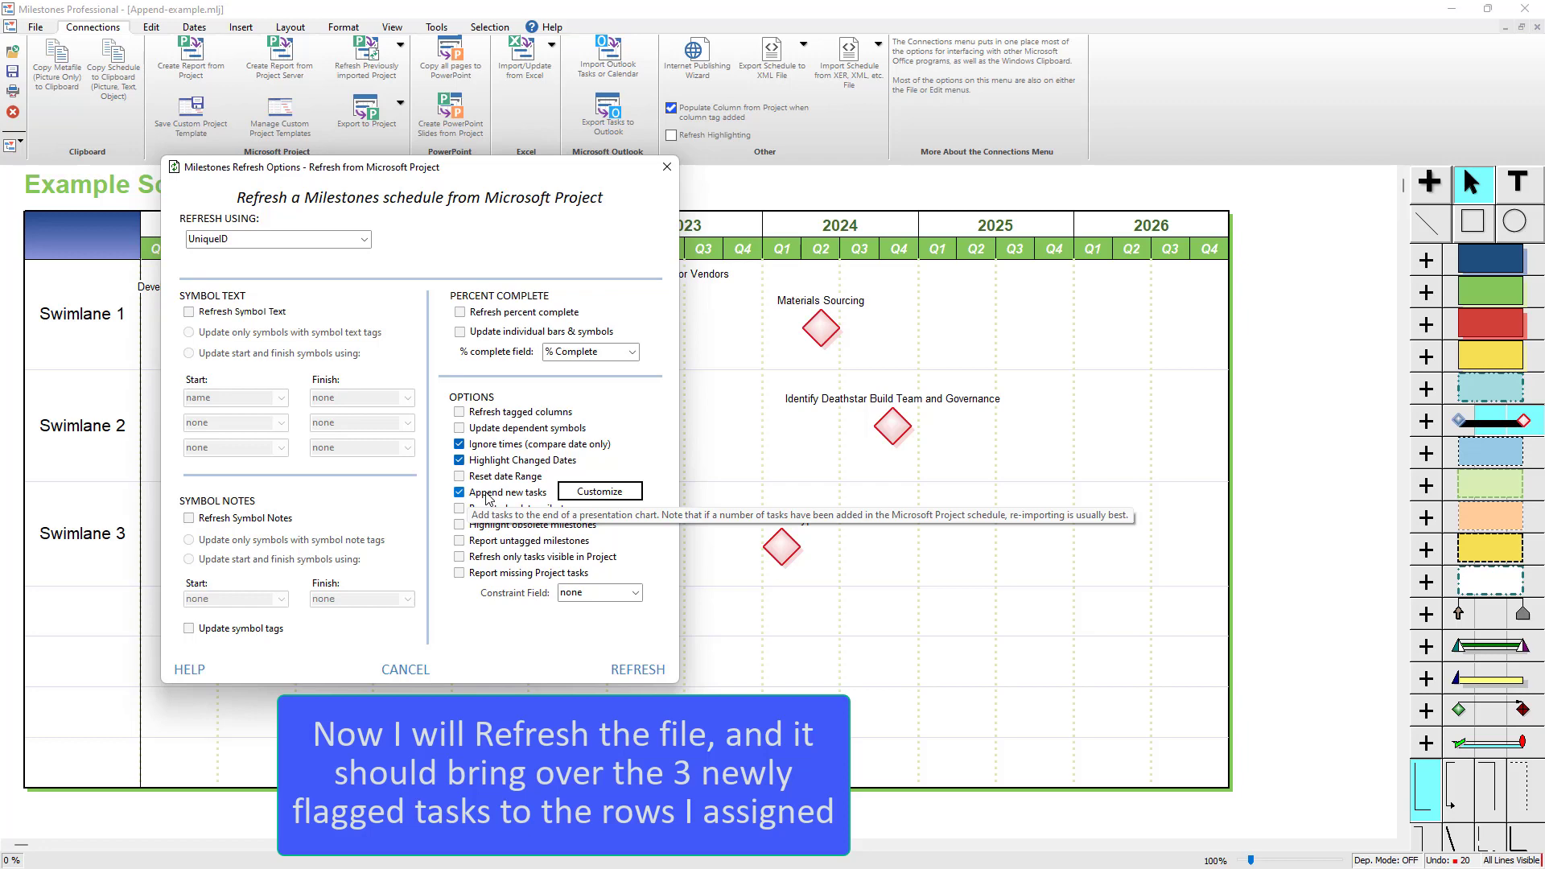
click(627, 671)
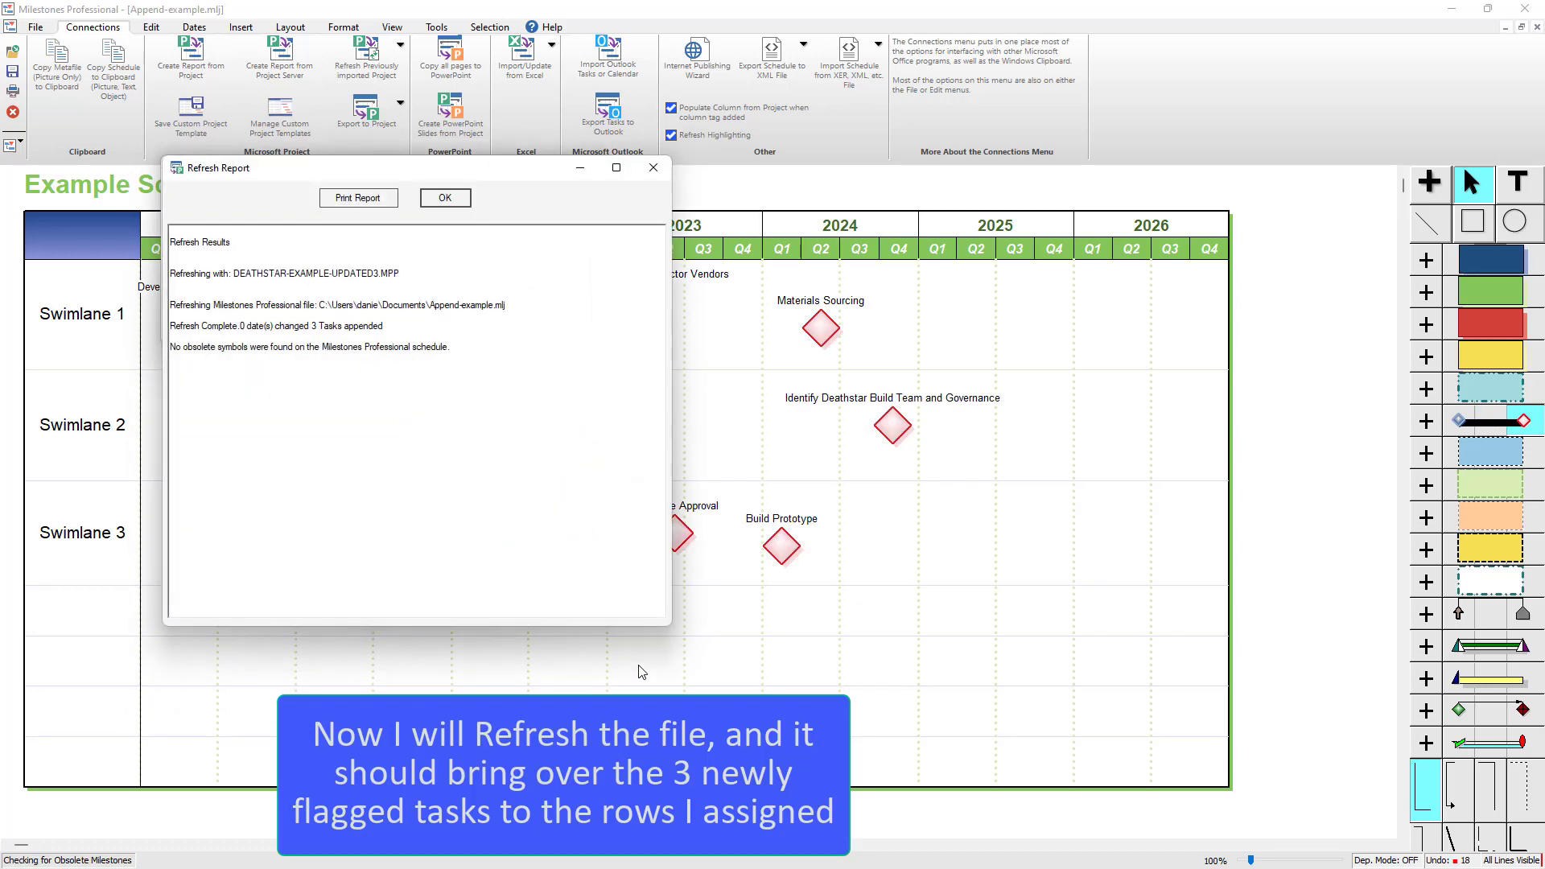
mouse_move(390, 176)
mouse_down()
mouse_move(1050, 220)
mouse_move(1100, 189)
mouse_up()
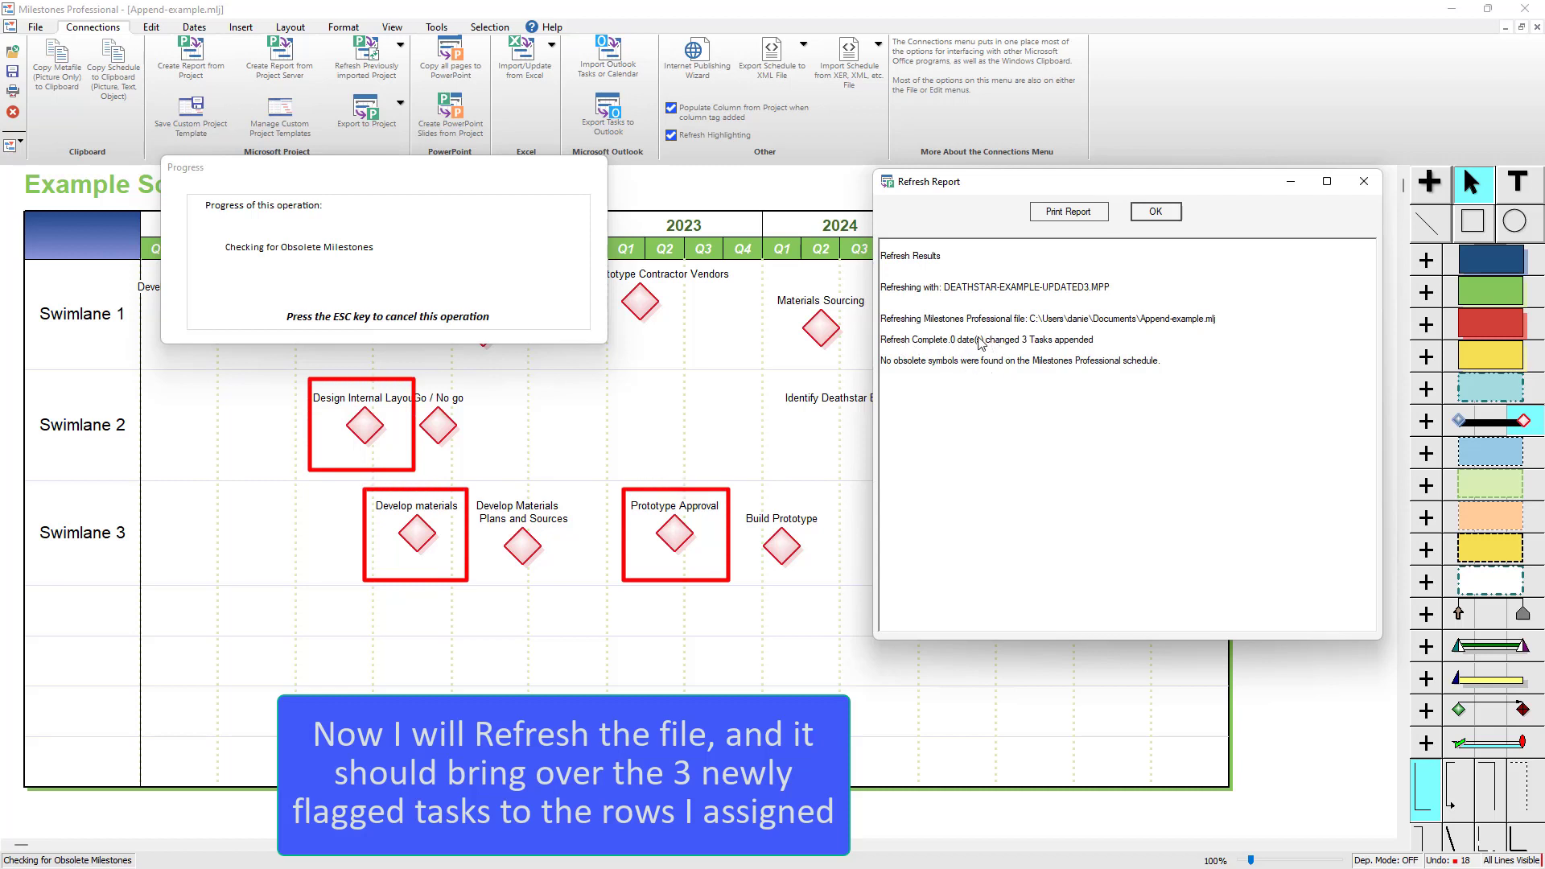
drag(883, 341, 1006, 346)
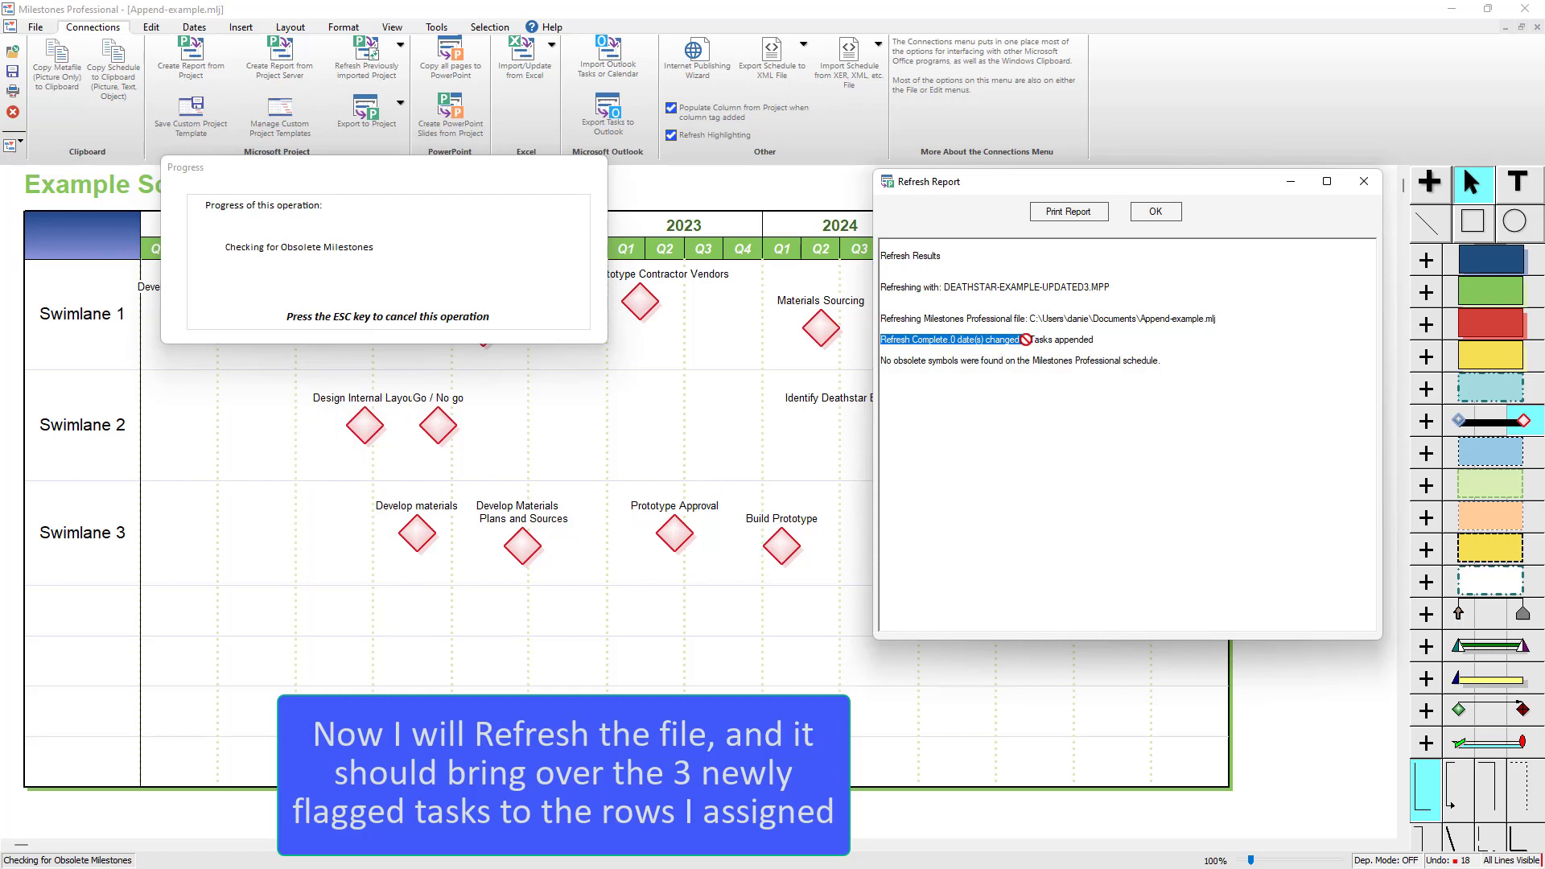
drag(1022, 340, 1098, 350)
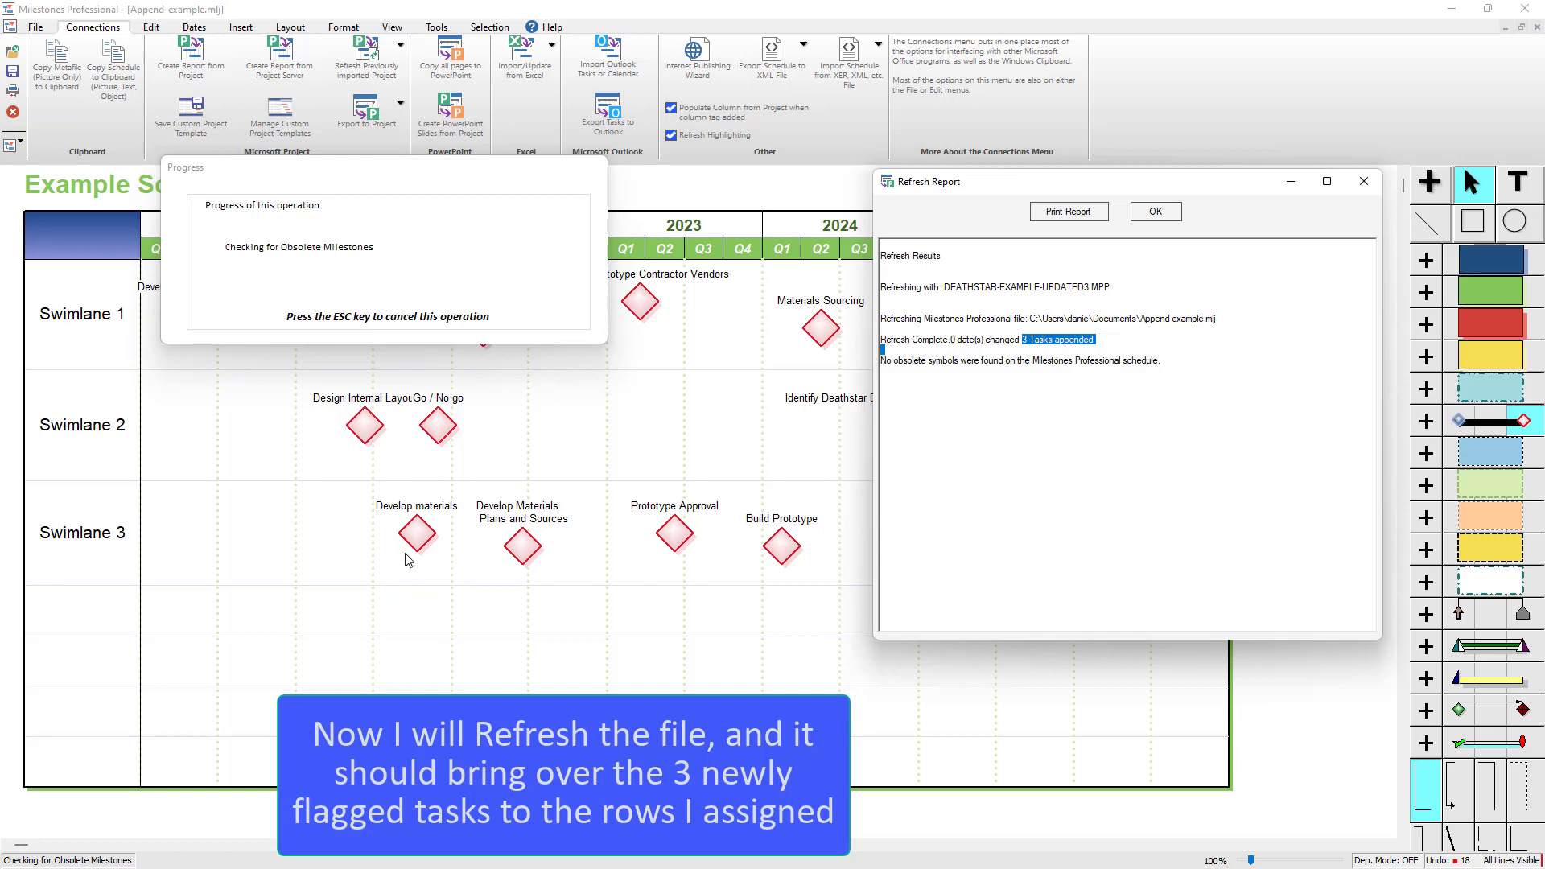
- Close the refresh report, then review the Symbol Tags report under Tools > Reports and close it
click(1155, 211)
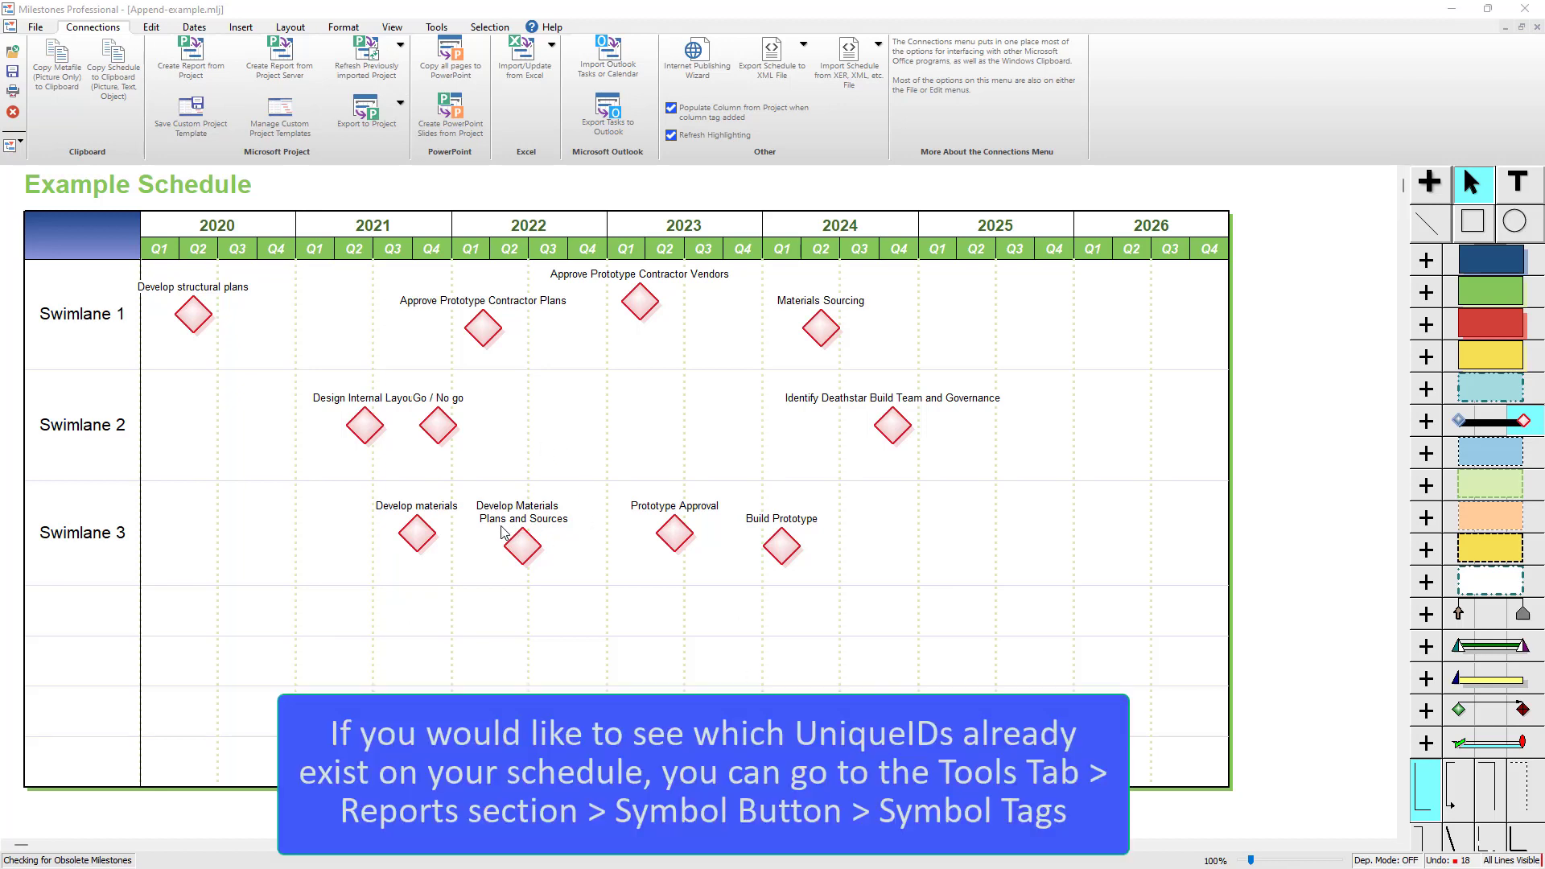
click(437, 29)
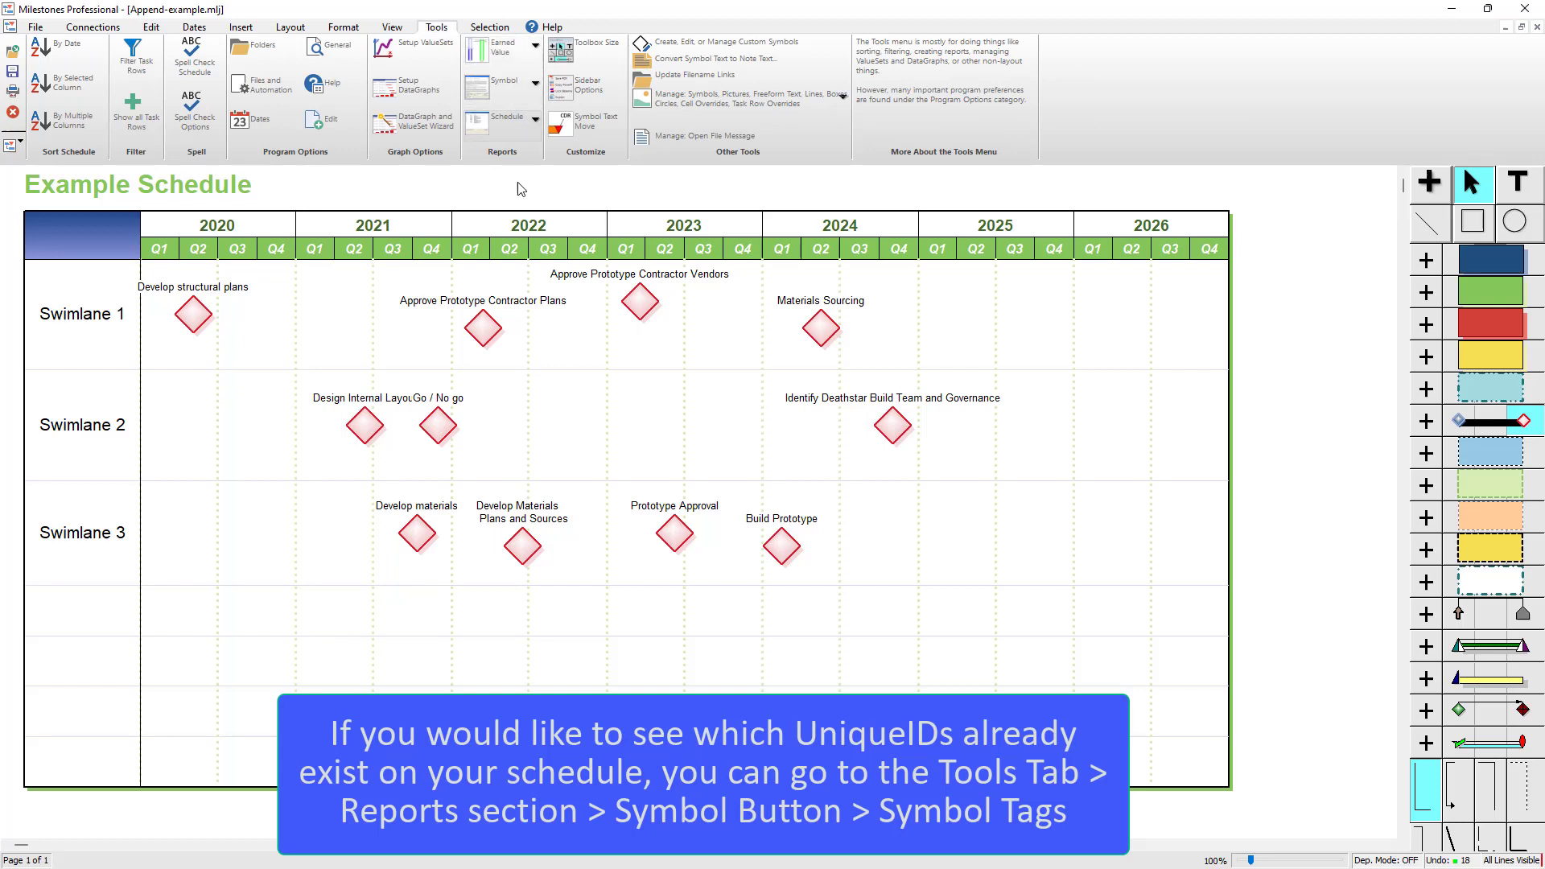
click(528, 91)
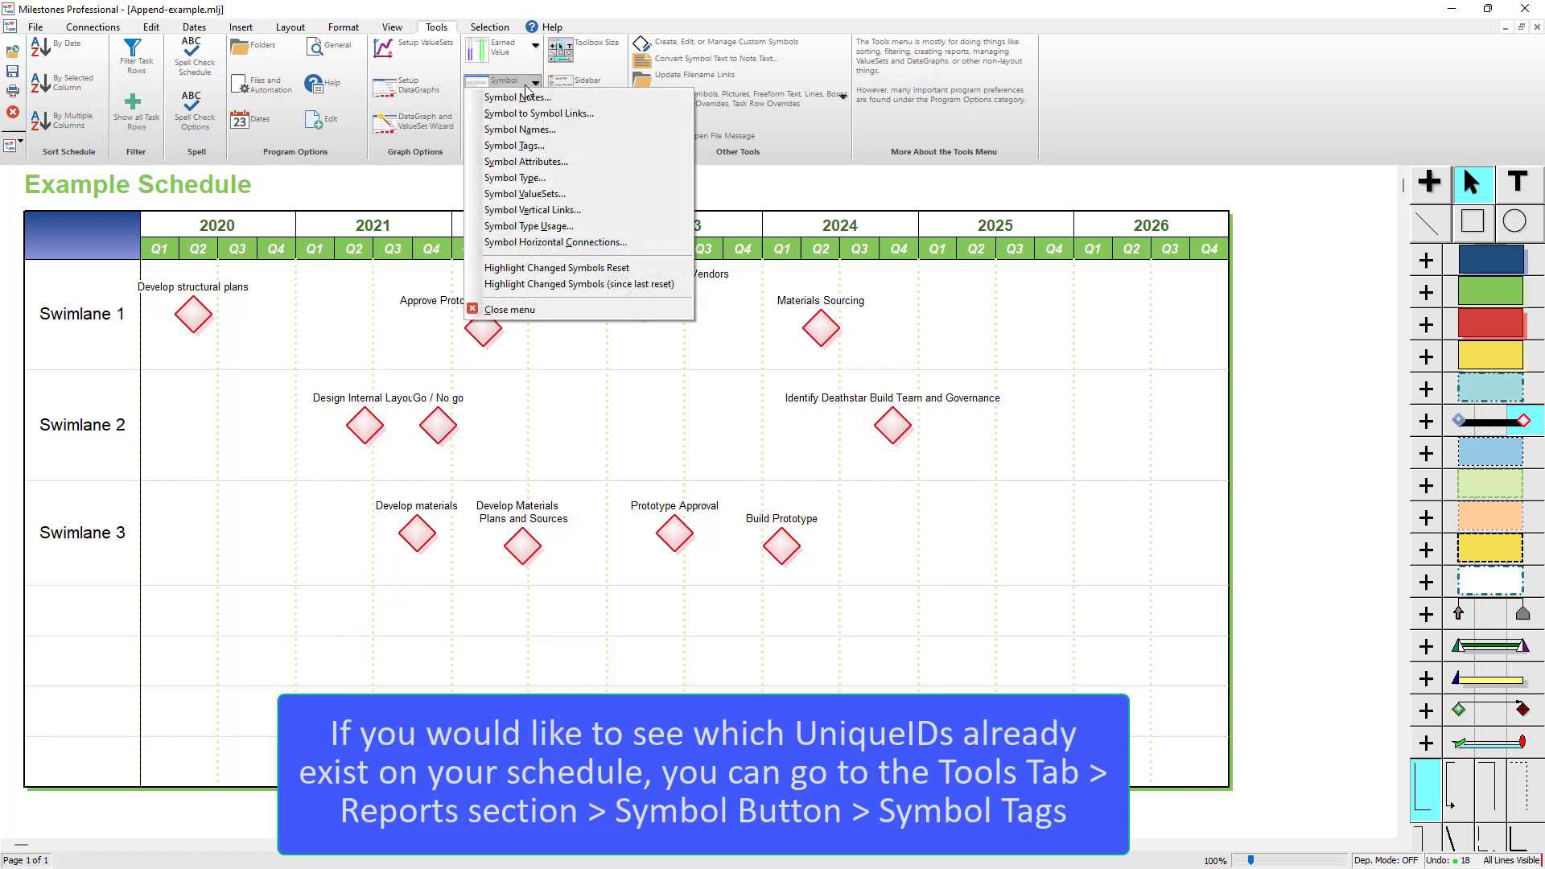
click(533, 152)
drag(478, 51, 1236, 210)
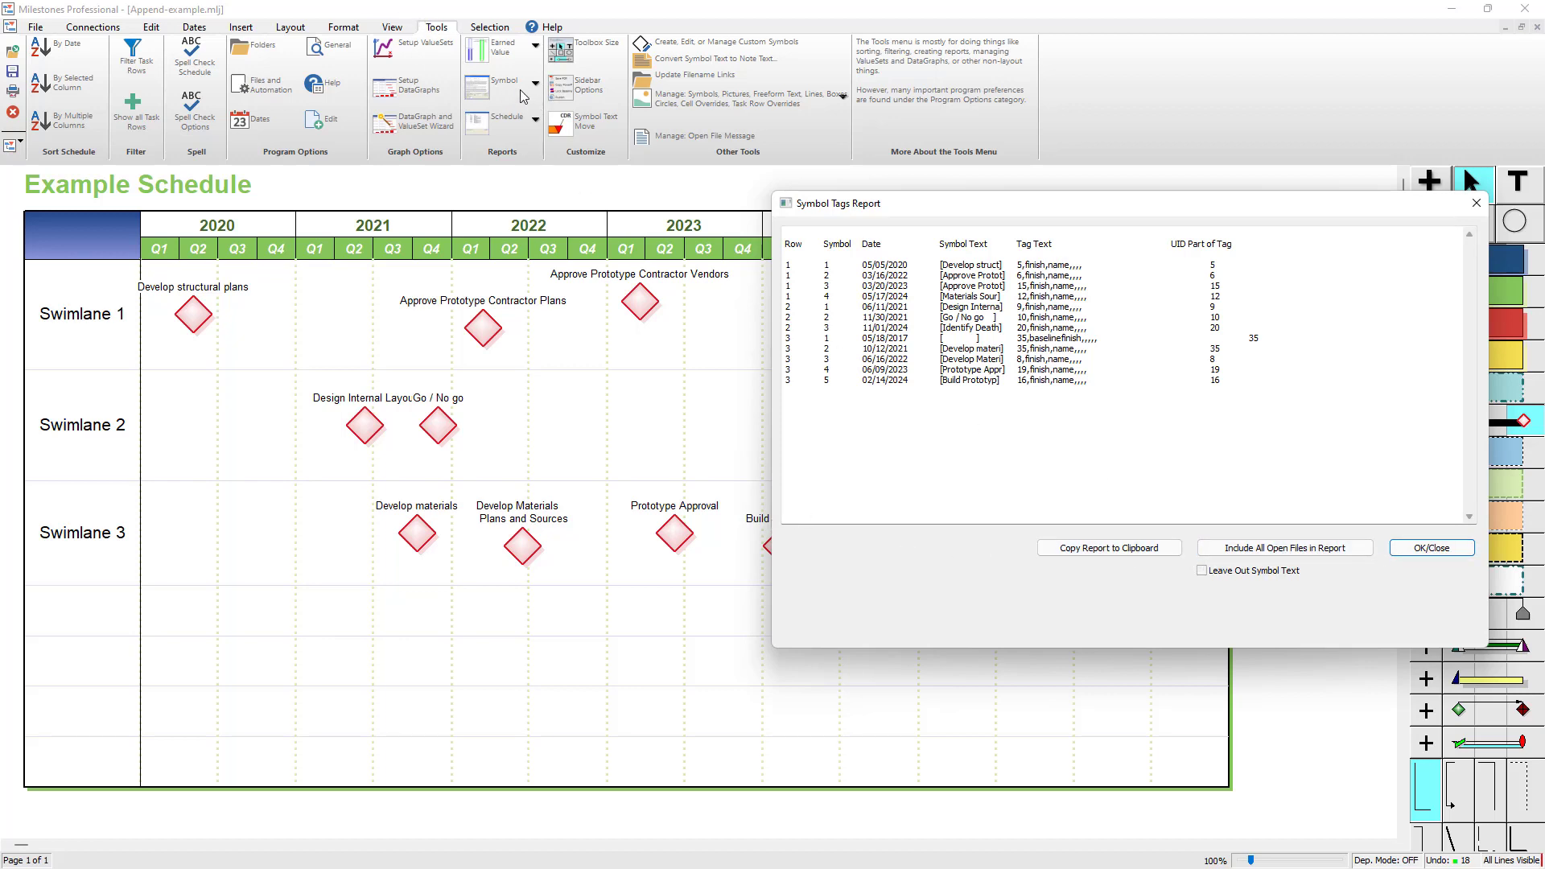
click(1425, 553)
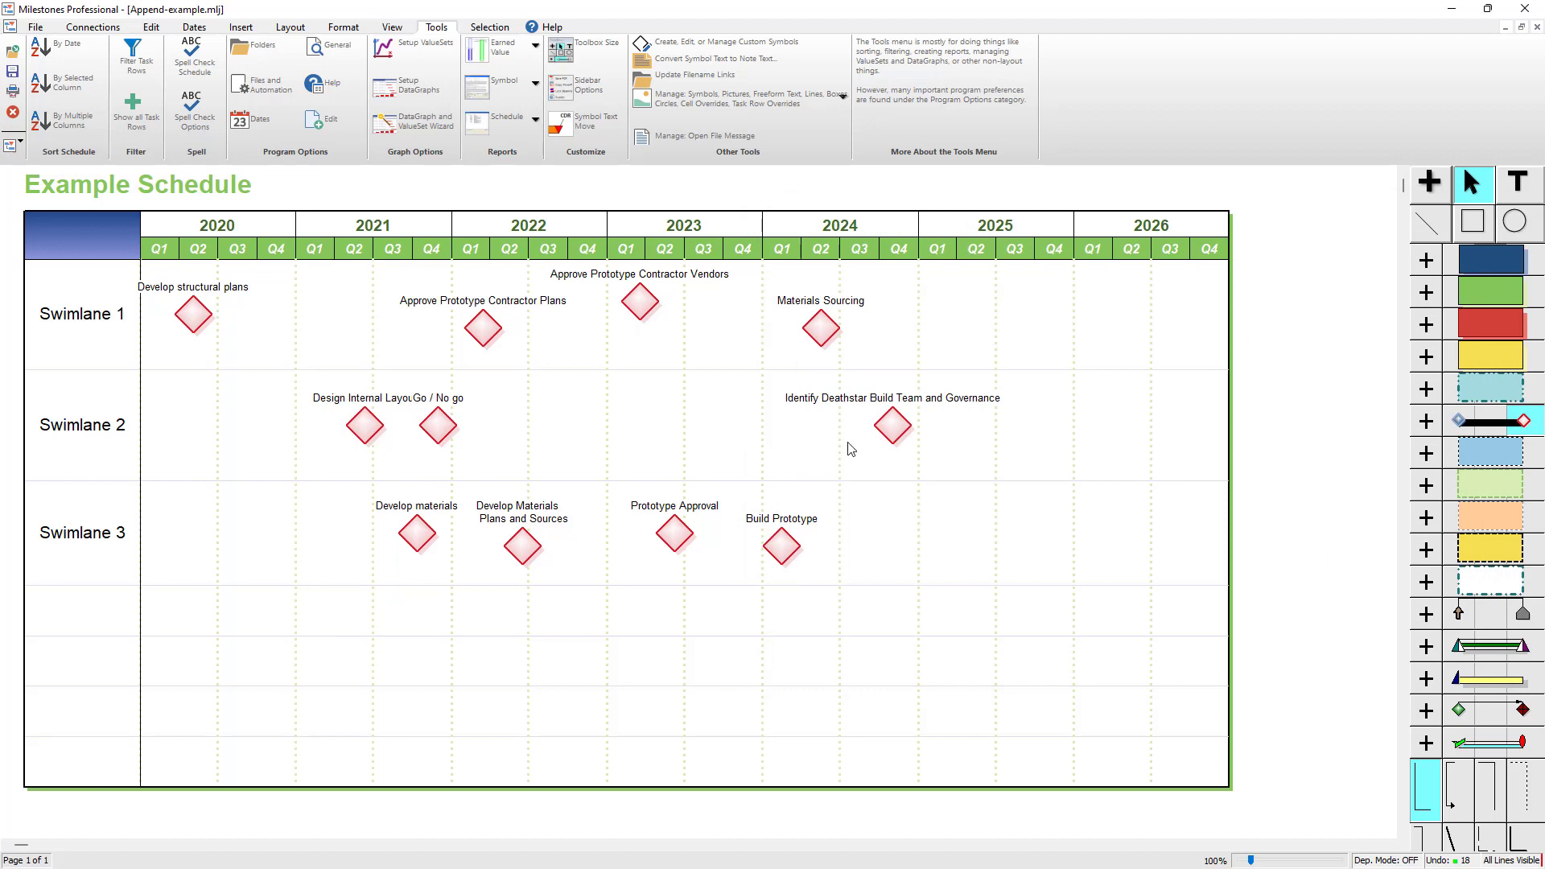